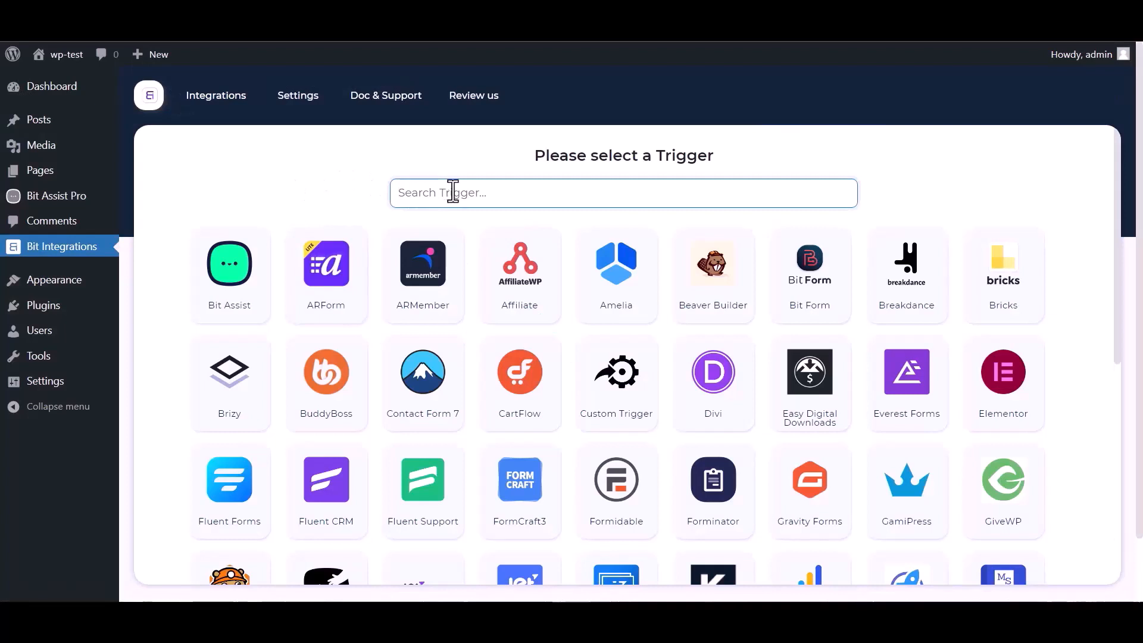
# Select Bit Assist as the Bit Integrations trigger and copy its webhook URL.
pyautogui.write('bit')
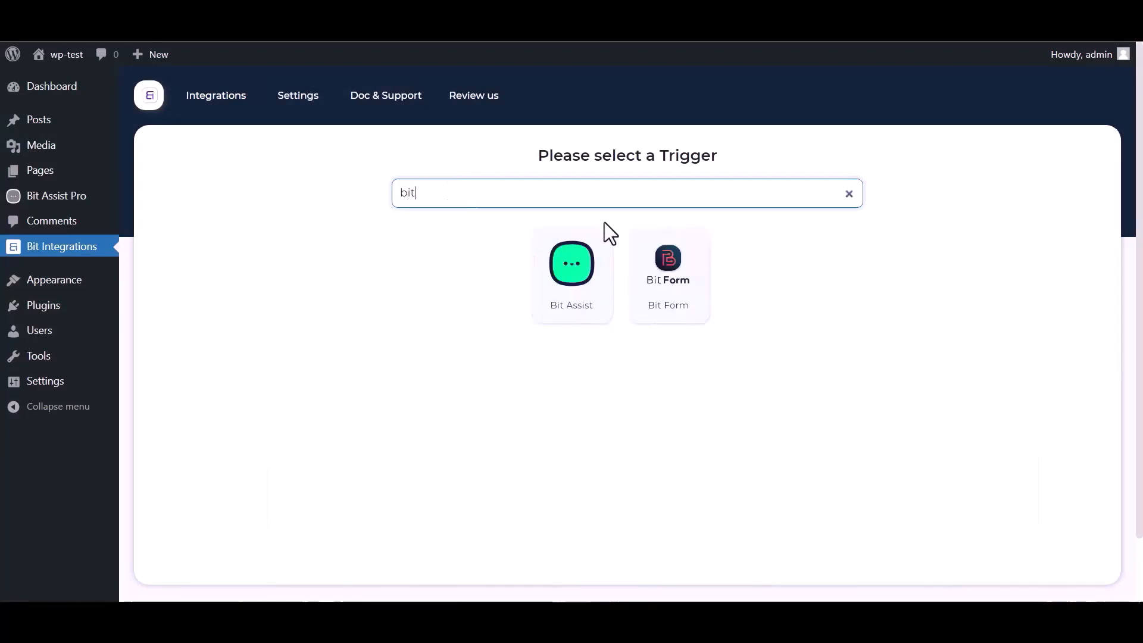
pyautogui.click(555, 291)
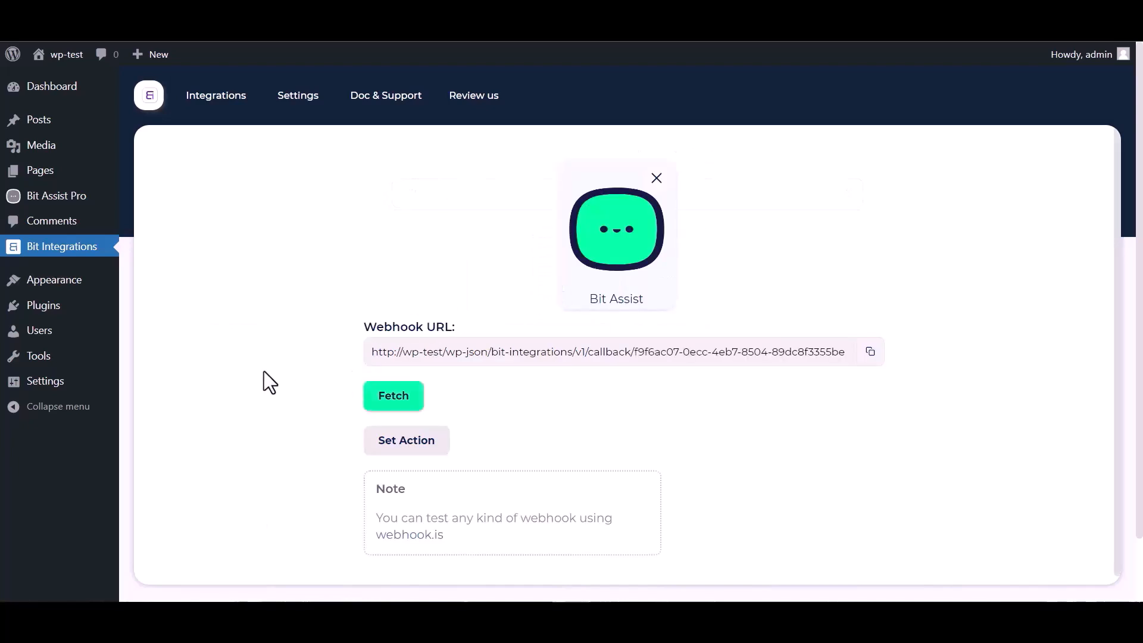
pyautogui.click(870, 354)
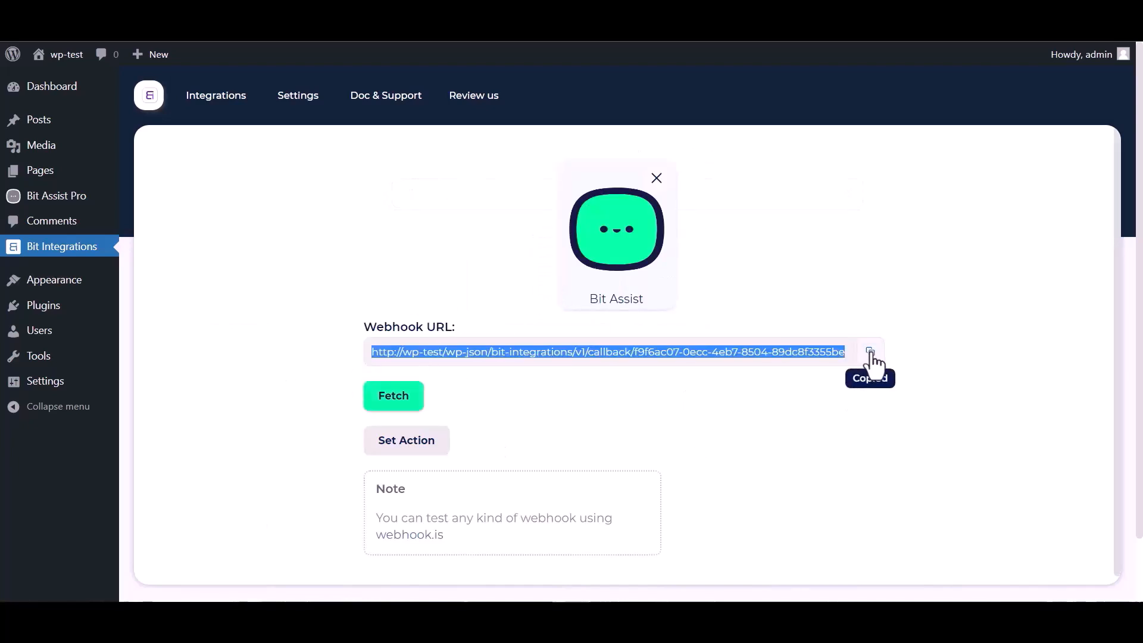
pyautogui.click(394, 398)
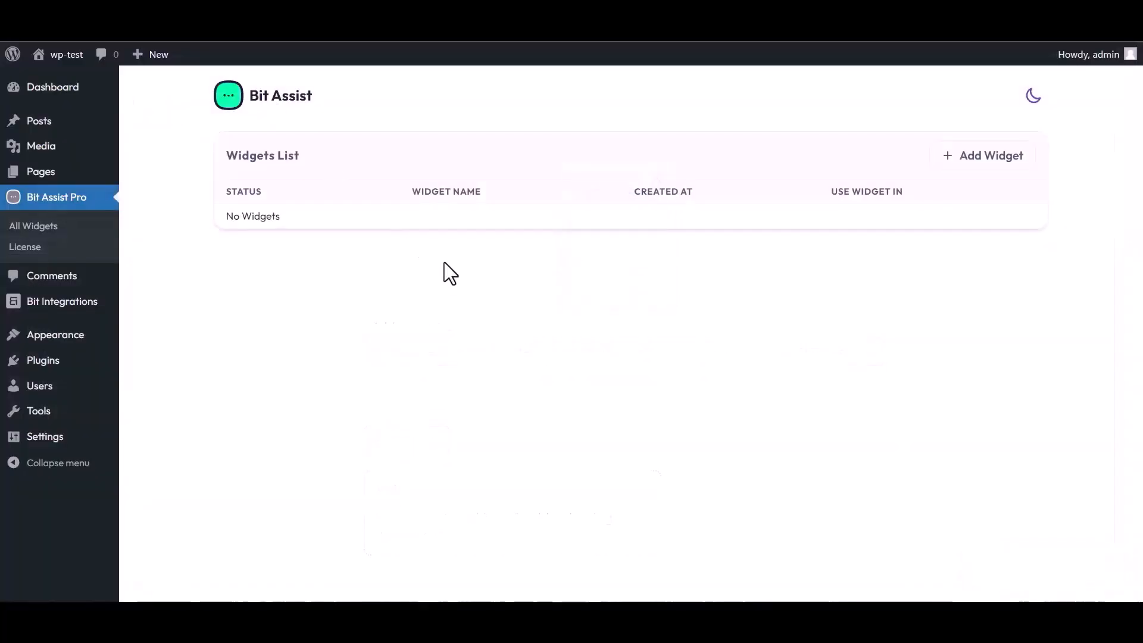
# Create a Bit Assist Pro widget named 'Bit Integrations' and open it for editing.
pyautogui.click(988, 169)
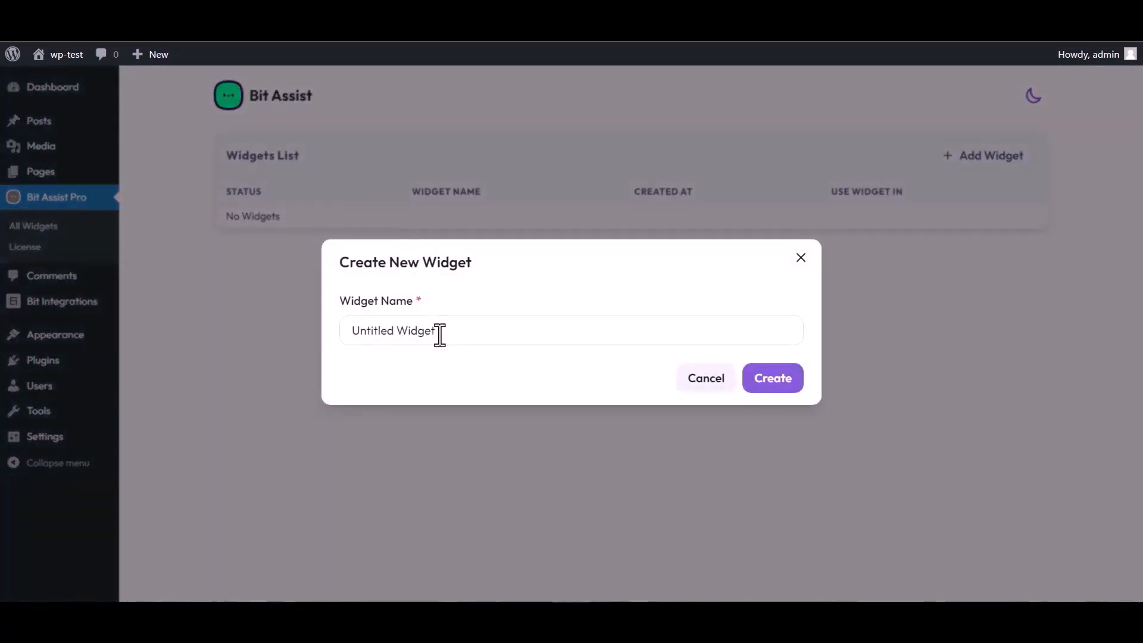
pyautogui.tripleClick(442, 331)
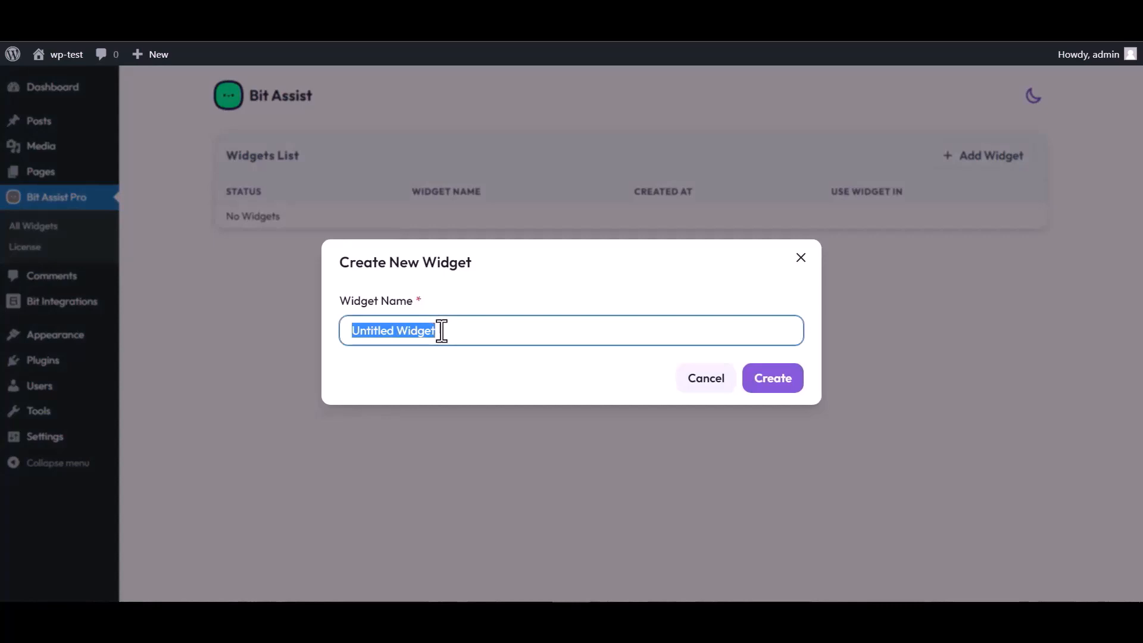
pyautogui.write('Bit Integrations')
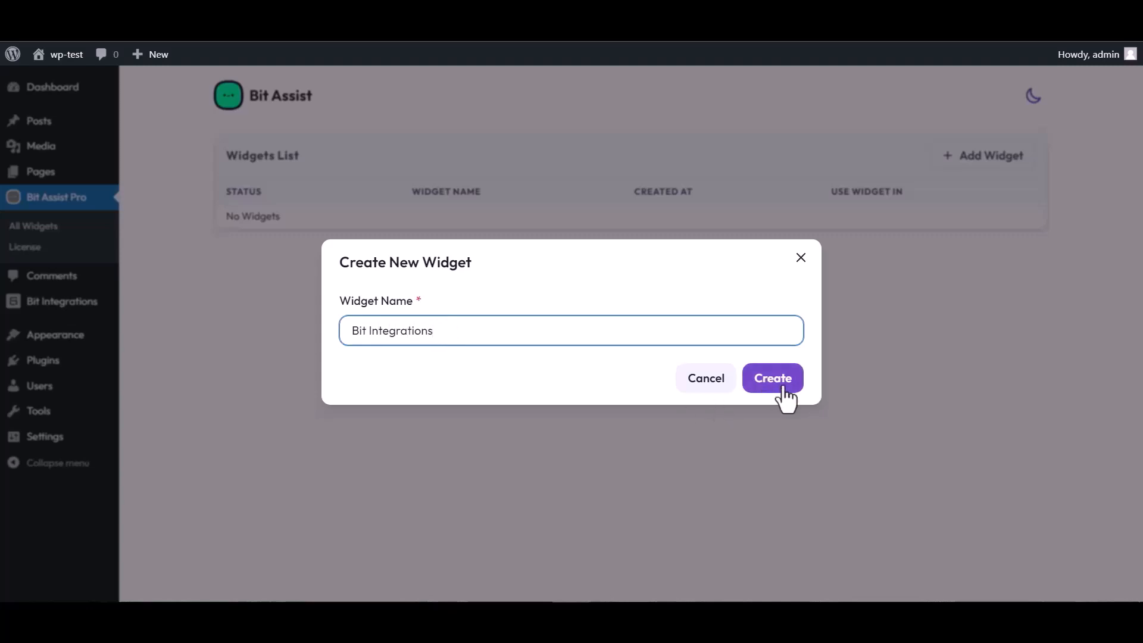
pyautogui.click(784, 388)
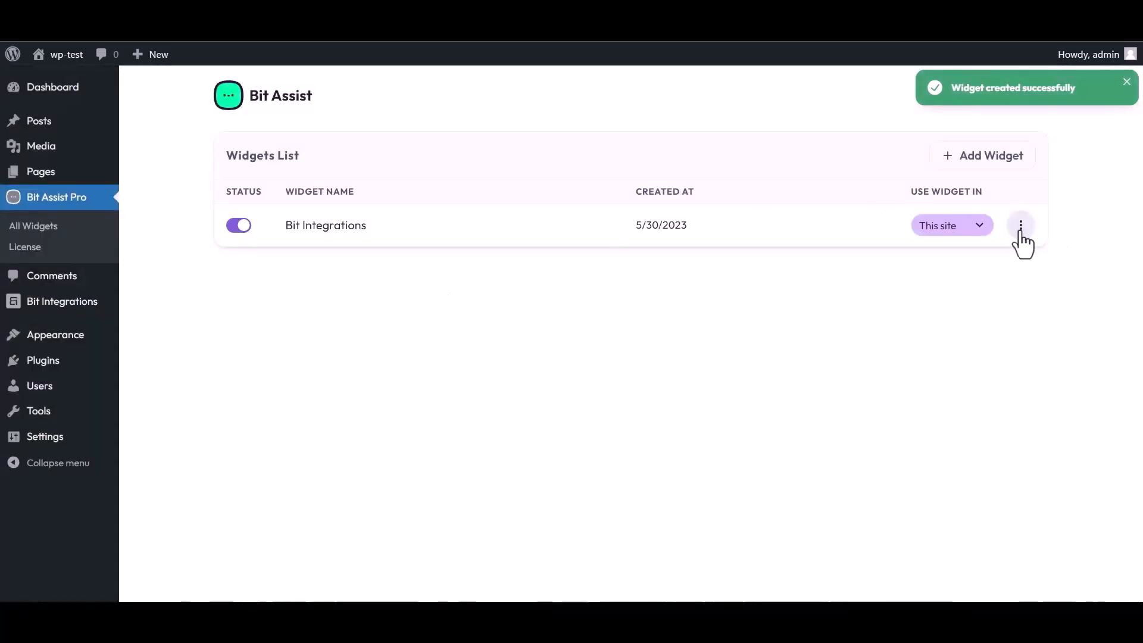
pyautogui.click(1022, 227)
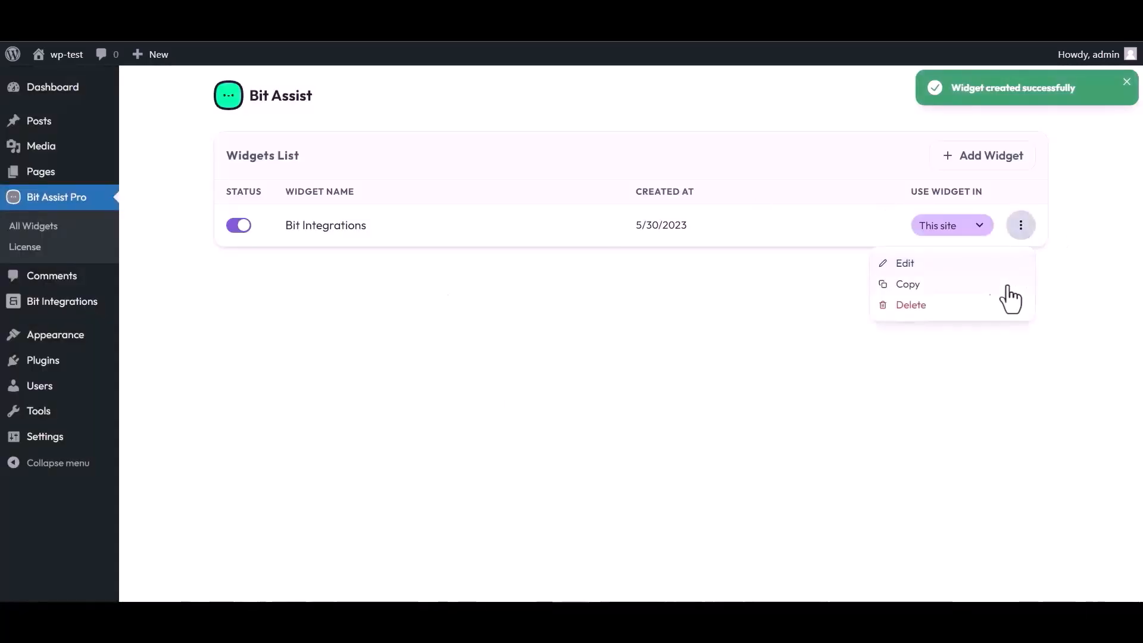
pyautogui.click(900, 262)
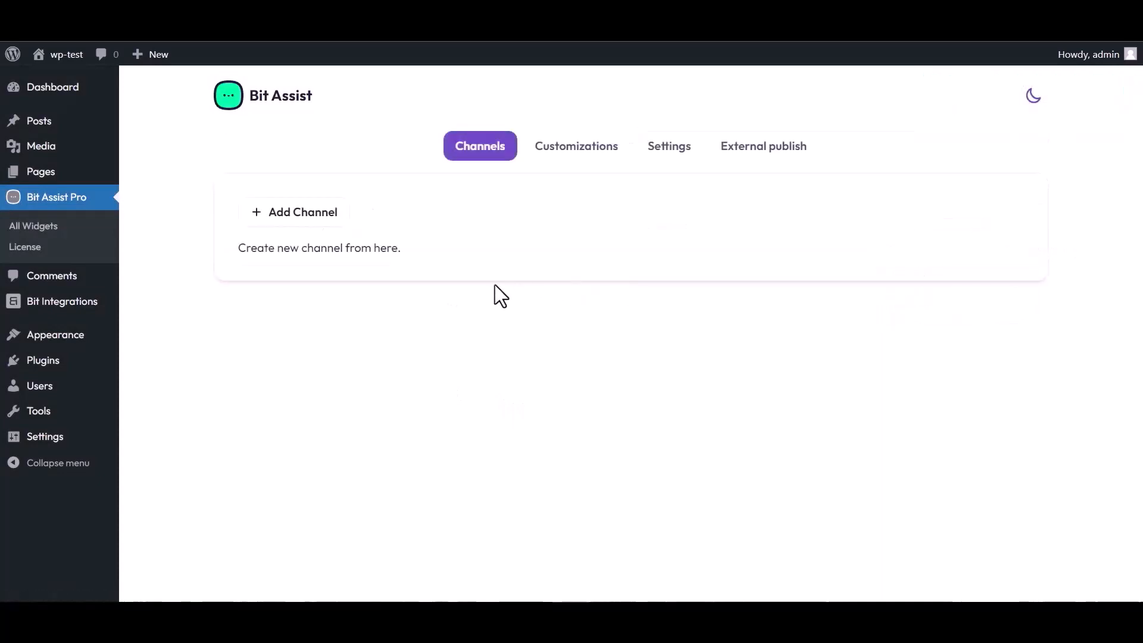
# Add a Custom Form channel to the widget titled 'Bit Integrations'.
pyautogui.click(308, 216)
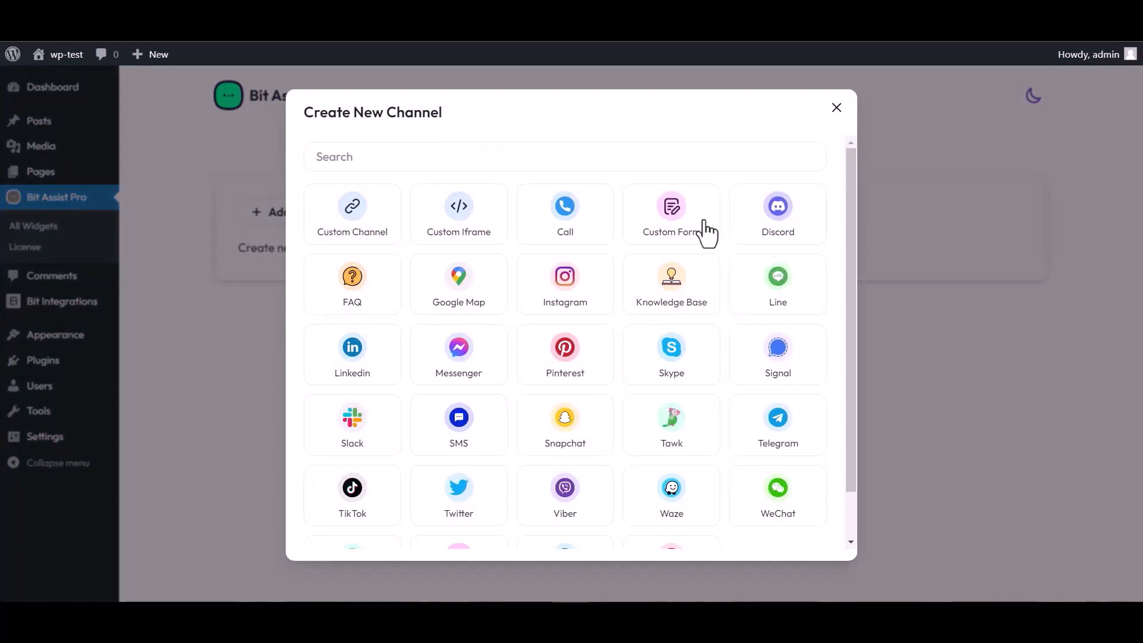
pyautogui.click(675, 229)
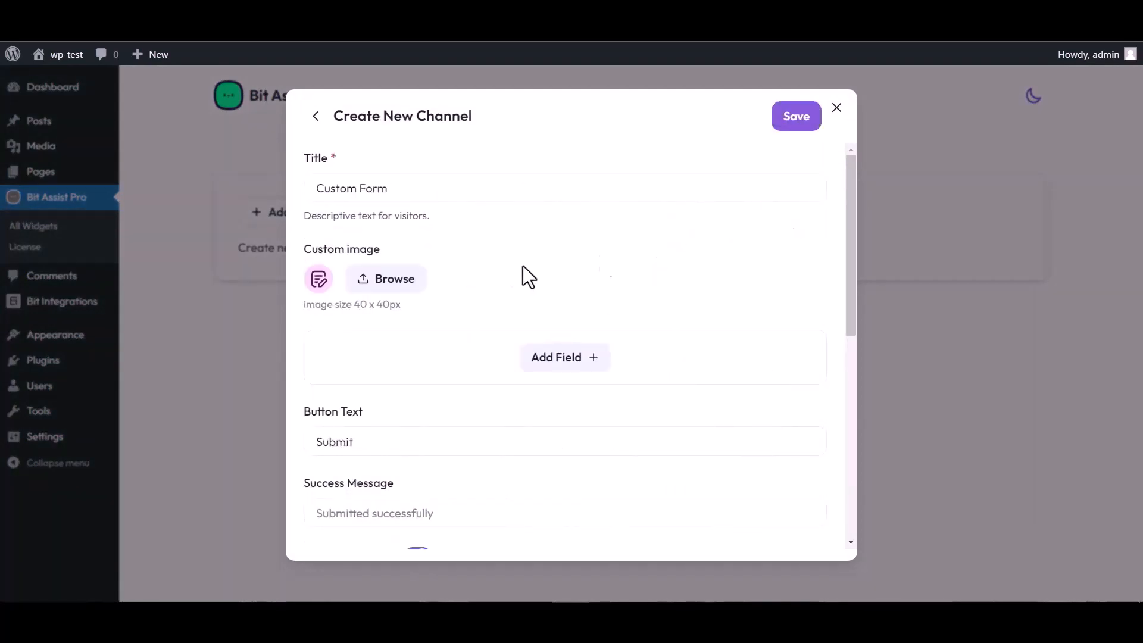
pyautogui.tripleClick(400, 188)
pyautogui.write('Bit')
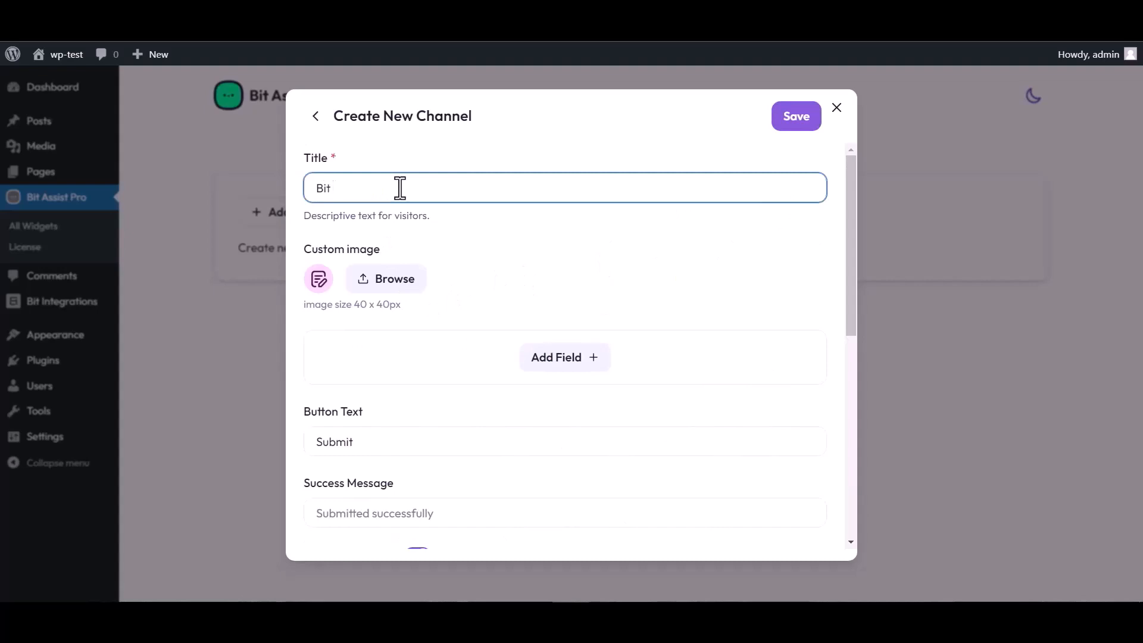
pyautogui.write(' Integrations')
# Add Text, Email and Number fields to the form, renaming the Text field to Name.
pyautogui.click(568, 362)
pyautogui.click(492, 398)
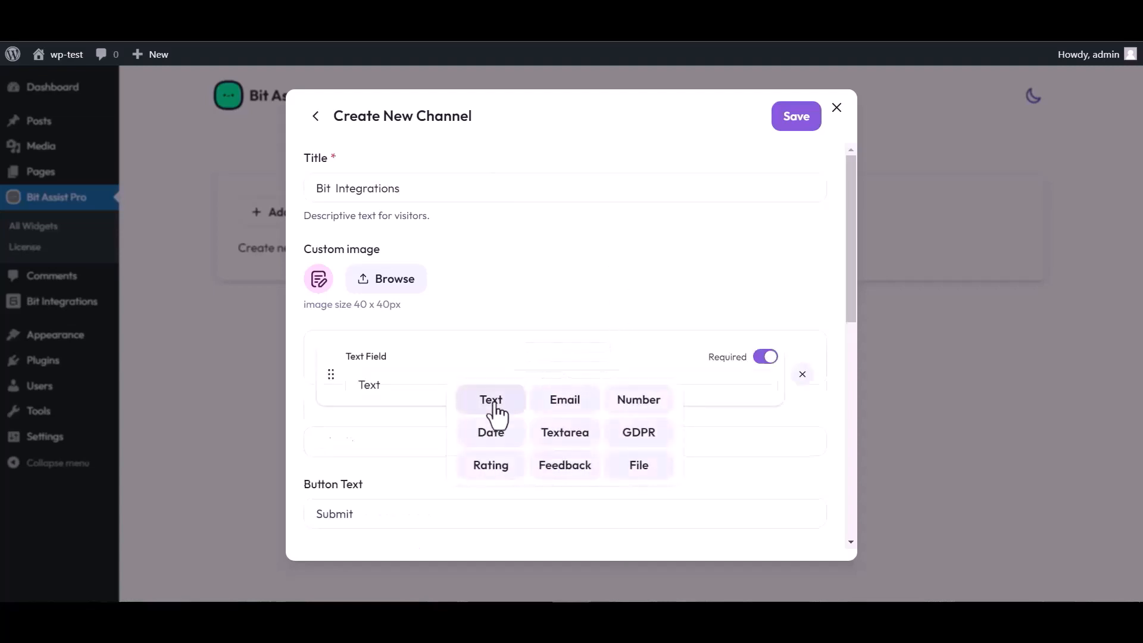
pyautogui.click(566, 436)
pyautogui.click(565, 477)
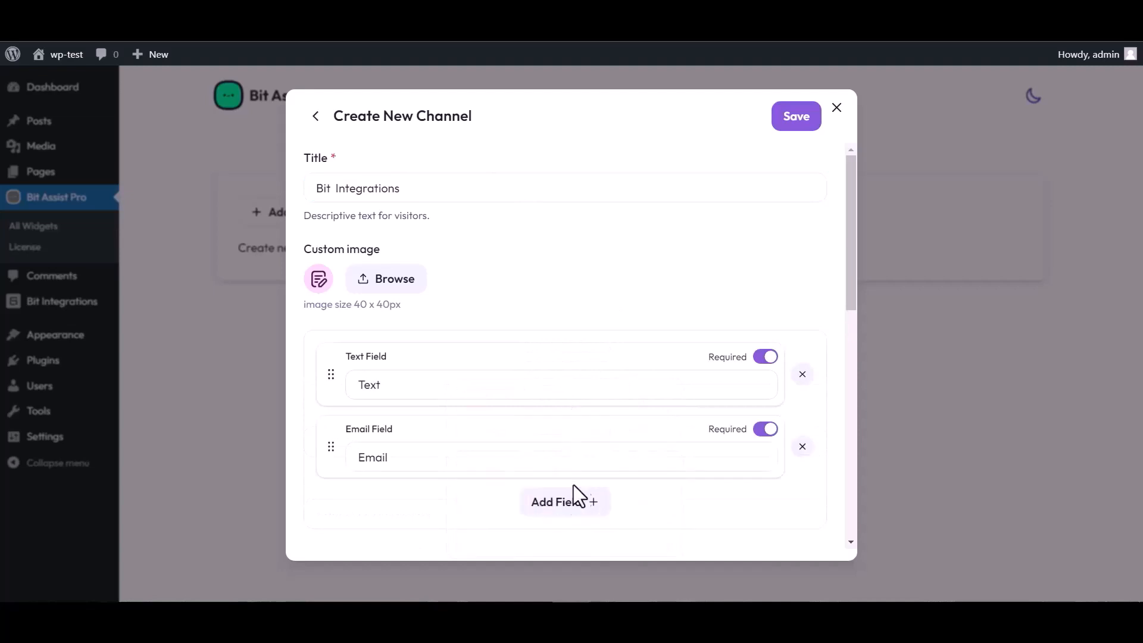
pyautogui.click(574, 495)
pyautogui.click(638, 396)
pyautogui.scroll(-4, 518, 314)
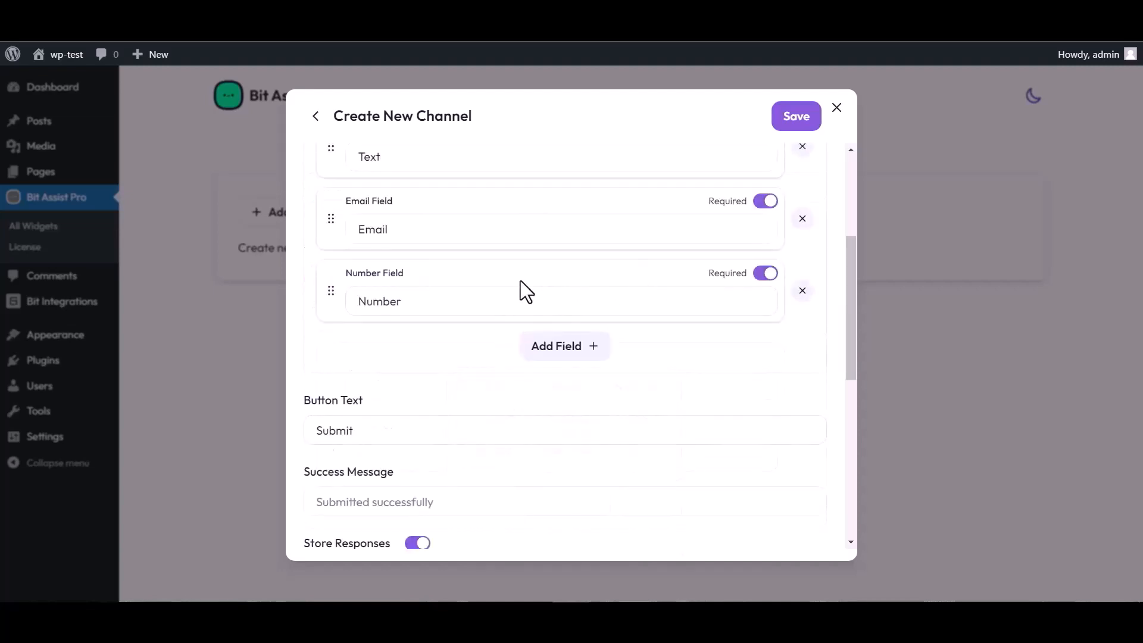
pyautogui.scroll(4, 521, 281)
pyautogui.click(396, 380)
pyautogui.doubleClick(390, 382)
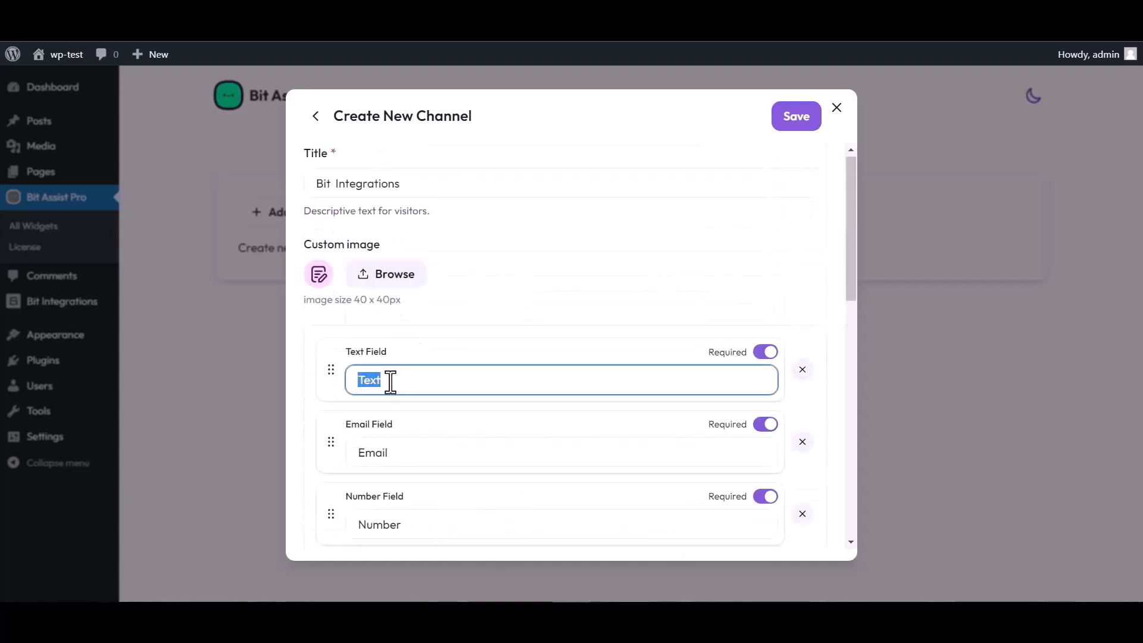
pyautogui.write('Name')
# Paste the copied Bit Integrations URL into Webhook URL and save the channel.
pyautogui.scroll(-4, 619, 324)
pyautogui.scroll(-4, 439, 495)
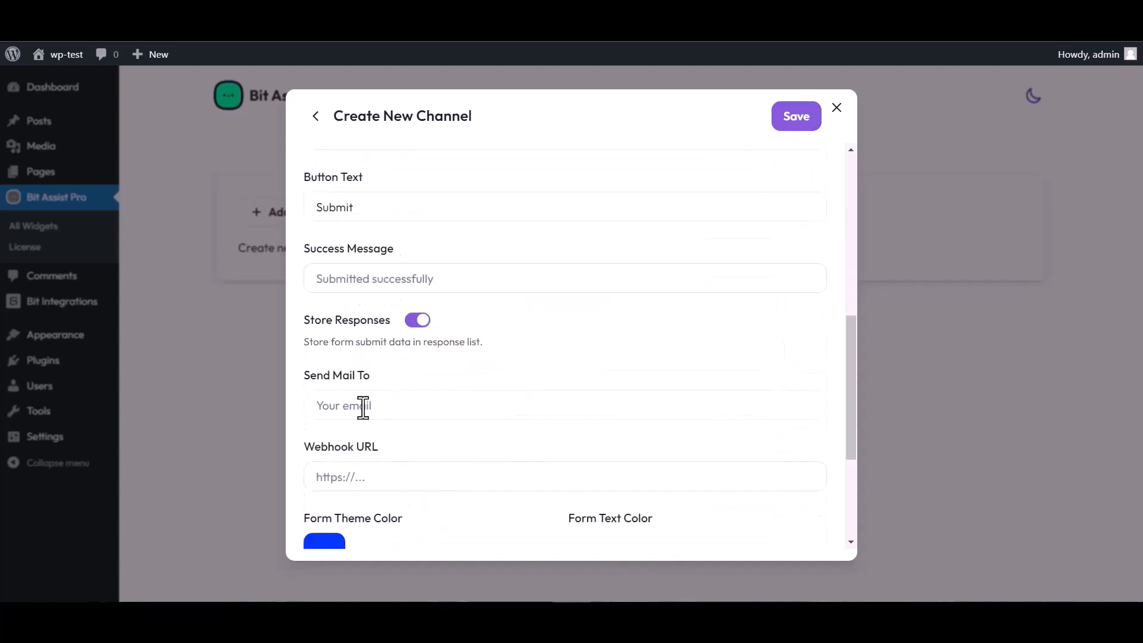
pyautogui.click(365, 477)
pyautogui.hotkey('ctrl', 'v')
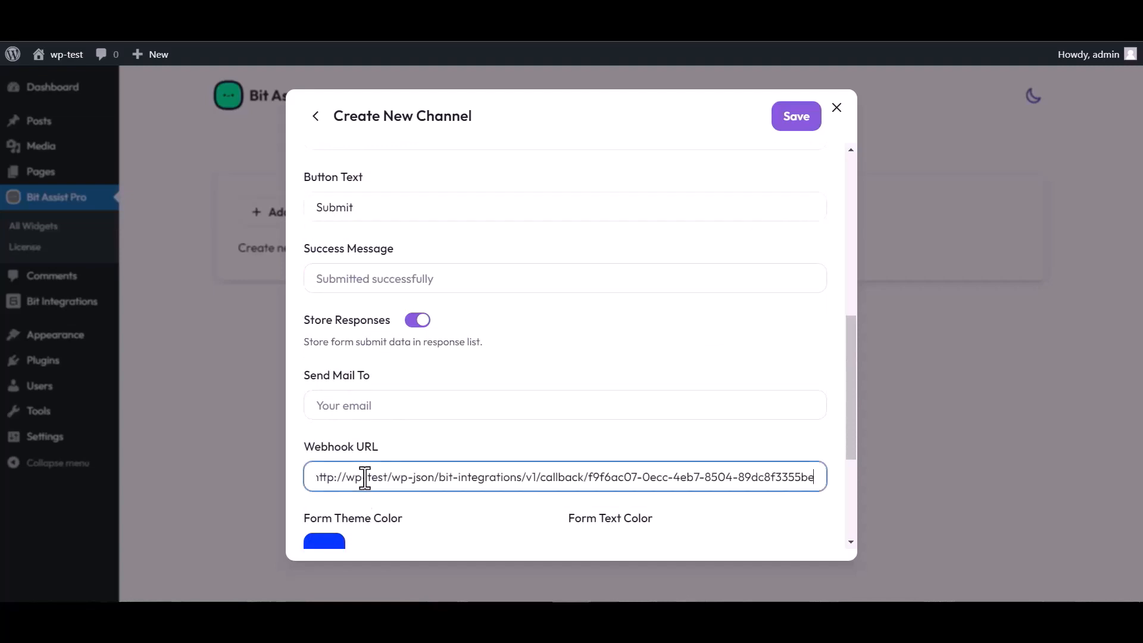
pyautogui.click(793, 125)
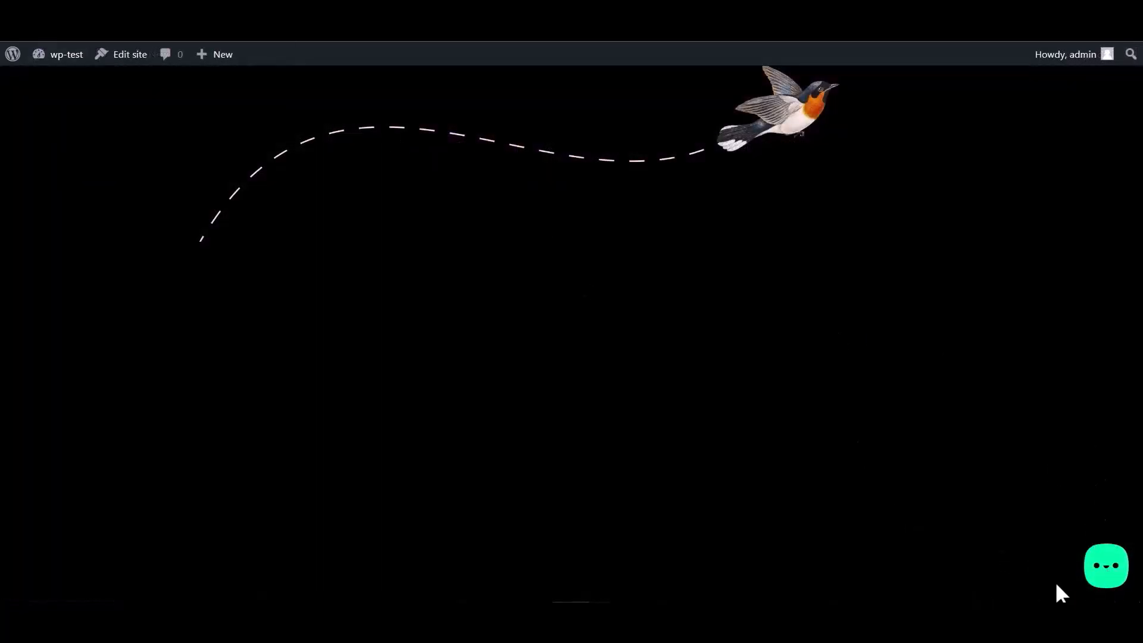
# Fill the site's Bit Integrations chat form with a name, an email and 00000, then submit.
pyautogui.click(1101, 581)
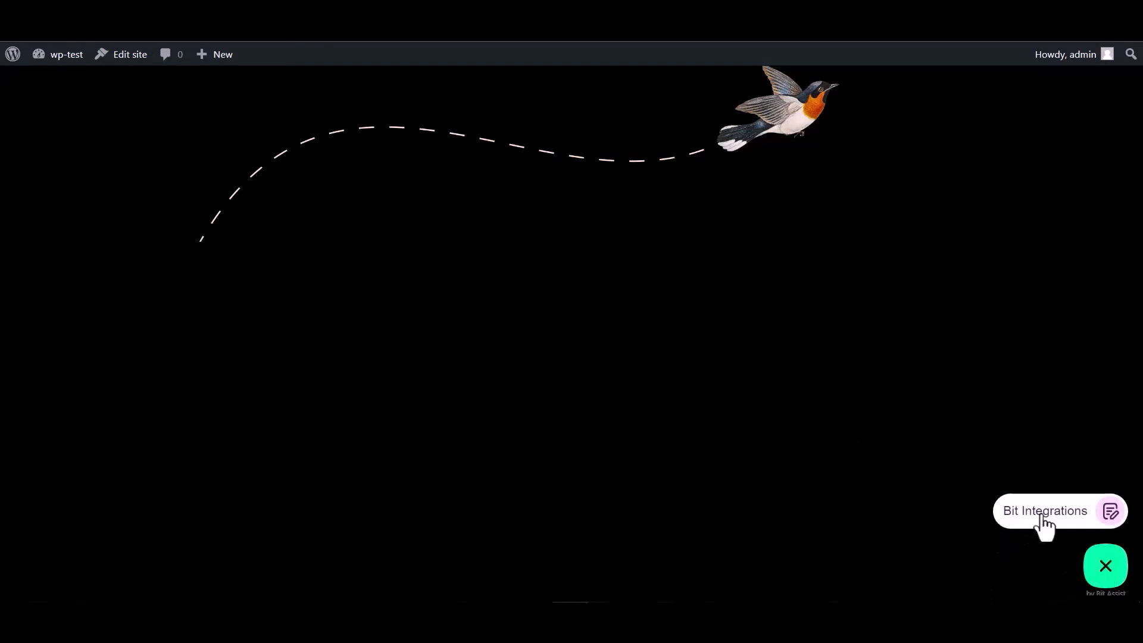
pyautogui.click(1042, 517)
pyautogui.click(959, 381)
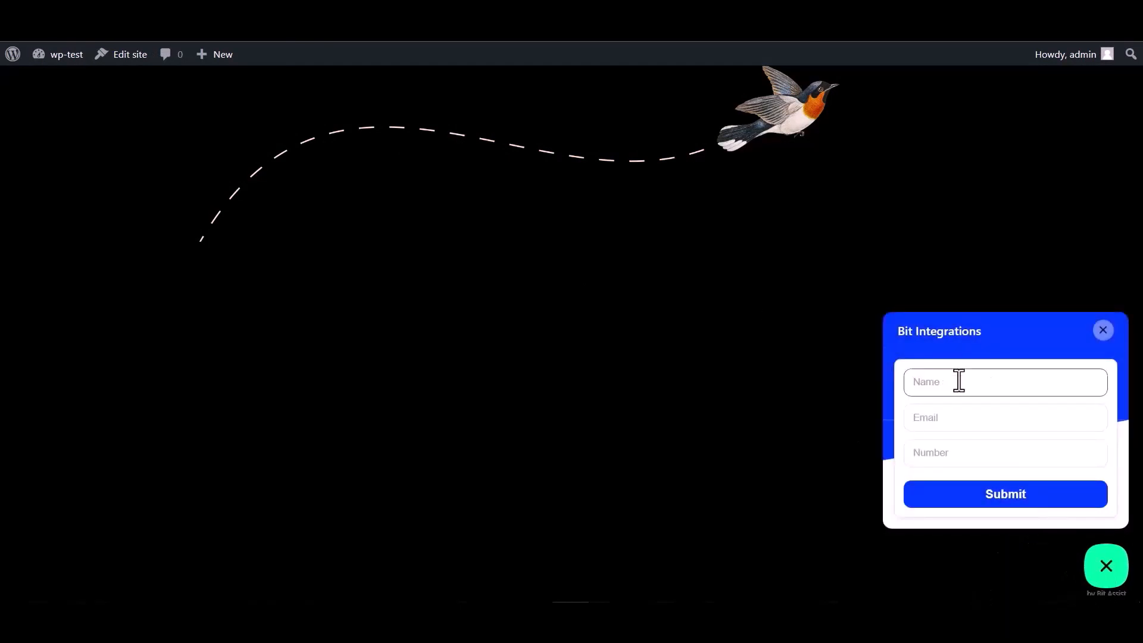
pyautogui.click(952, 455)
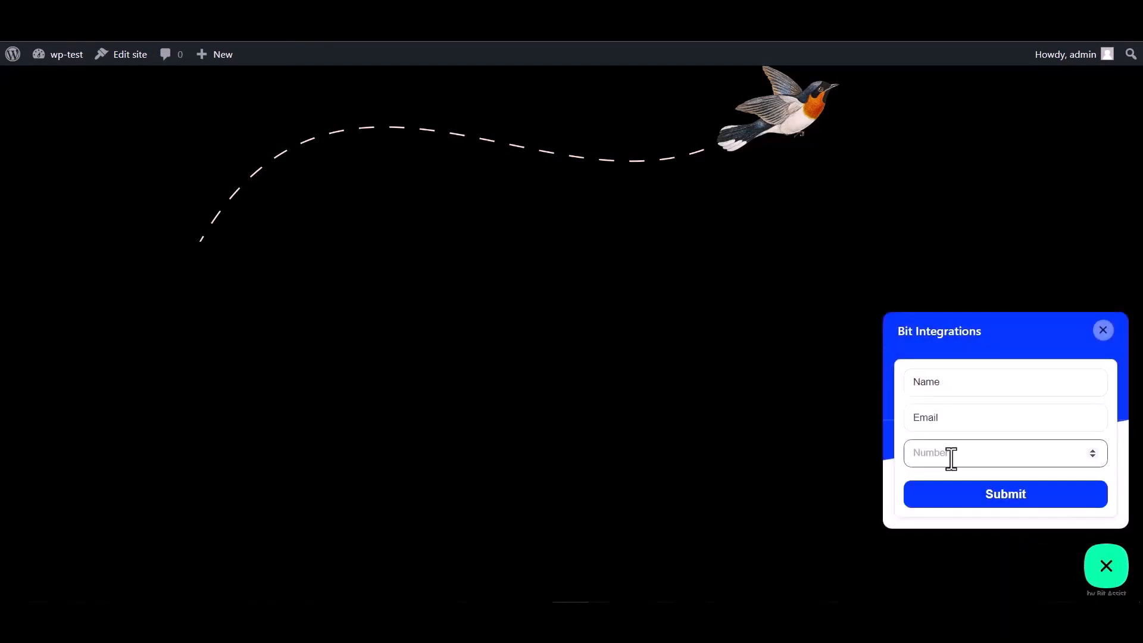
pyautogui.doubleClick(952, 383)
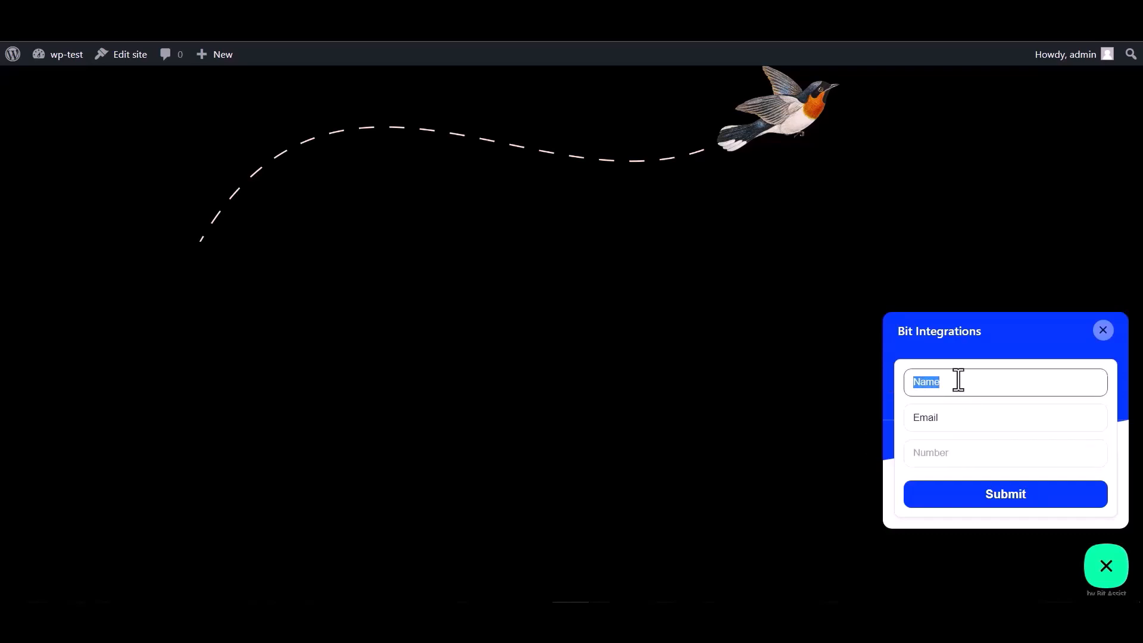
pyautogui.click(952, 418)
pyautogui.doubleClick(938, 422)
pyautogui.click(948, 419)
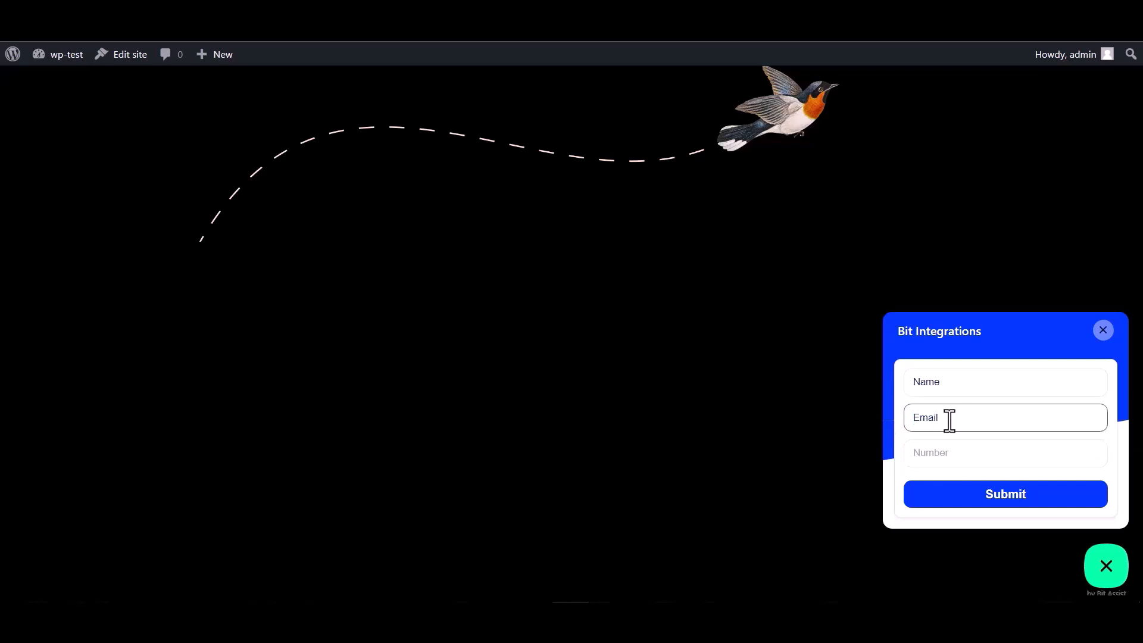
pyautogui.doubleClick(956, 417)
pyautogui.click(956, 417)
pyautogui.click(930, 452)
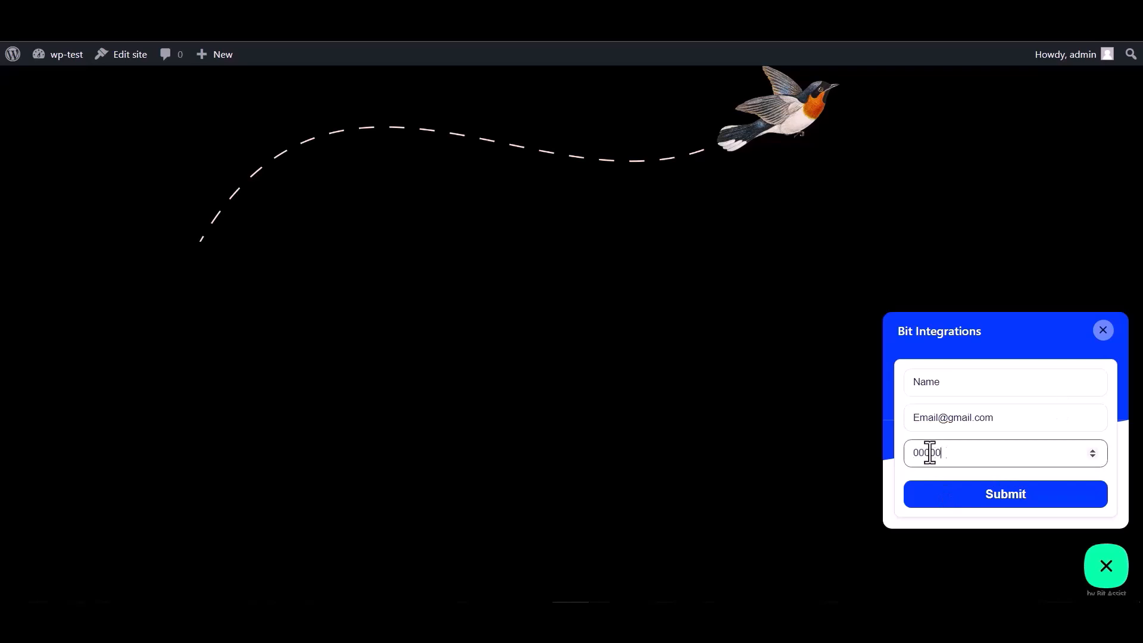
pyautogui.click(1002, 505)
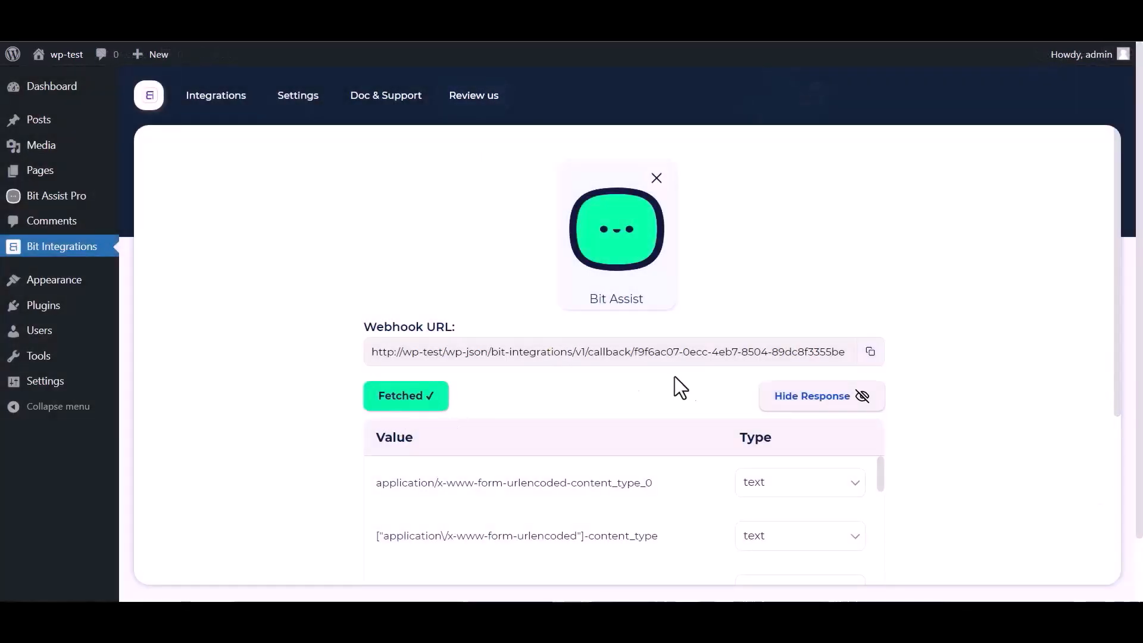
# Set AutomatorWP as the action for the fetched Bit Assist webhook data.
pyautogui.scroll(-1, 774, 369)
pyautogui.scroll(-3, 512, 456)
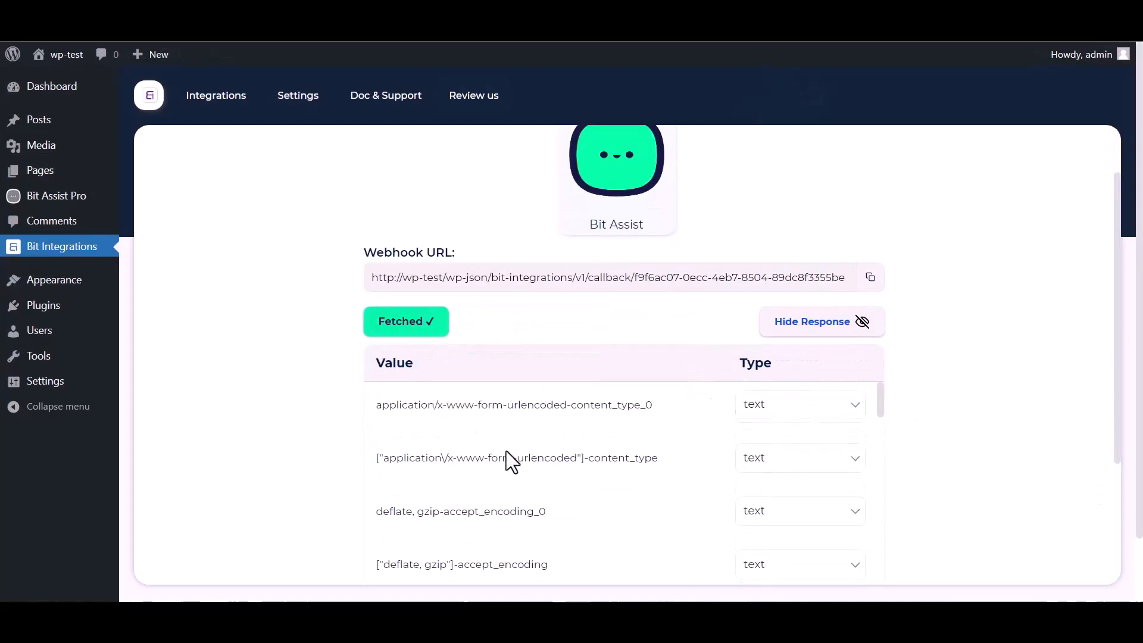
pyautogui.scroll(-3, 476, 462)
pyautogui.scroll(-4, 327, 471)
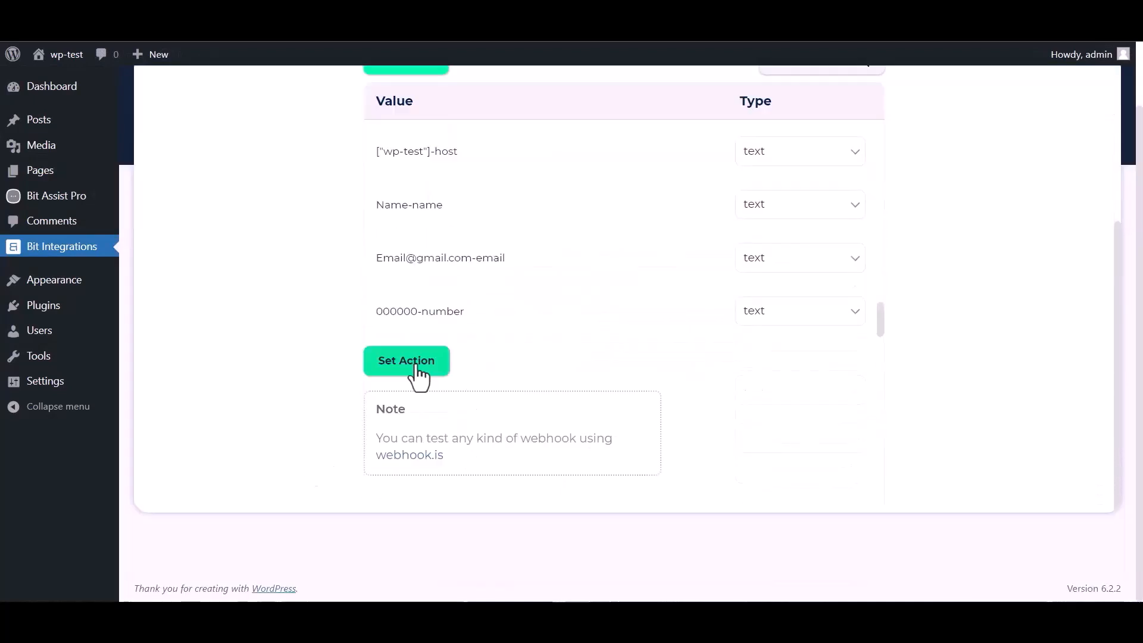
pyautogui.click(407, 361)
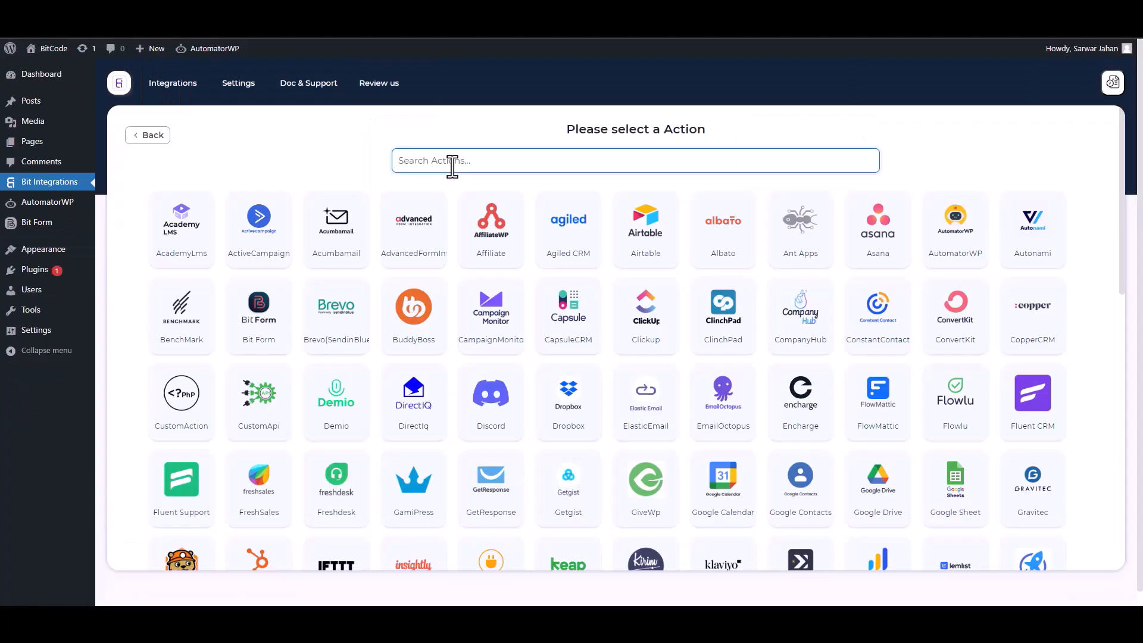
pyautogui.click(968, 269)
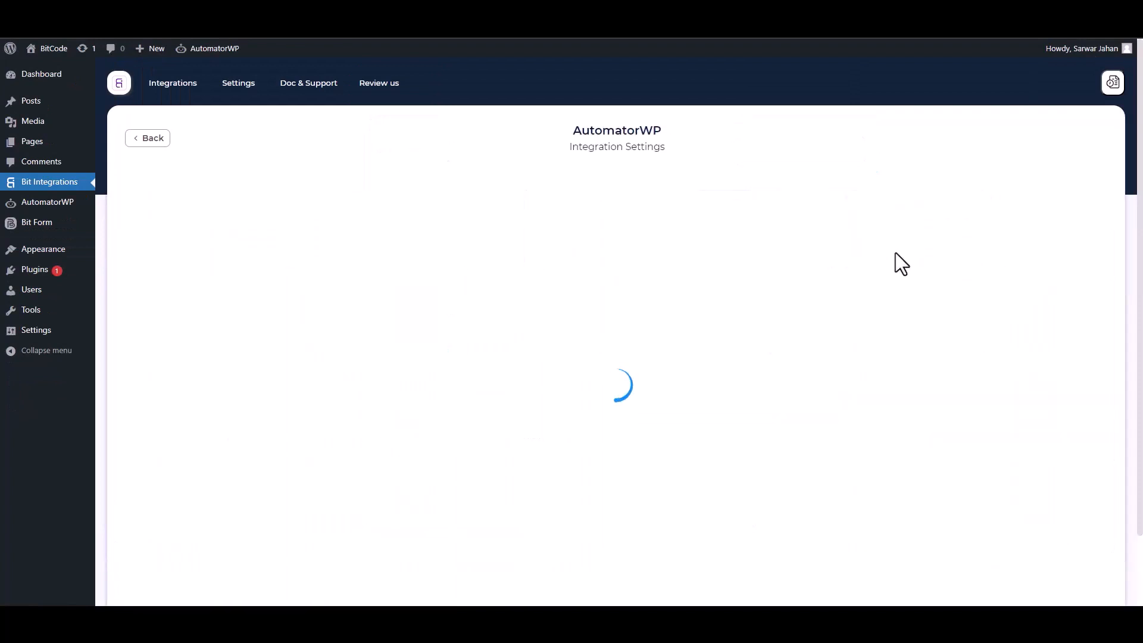
pyautogui.scroll(-1, 541, 220)
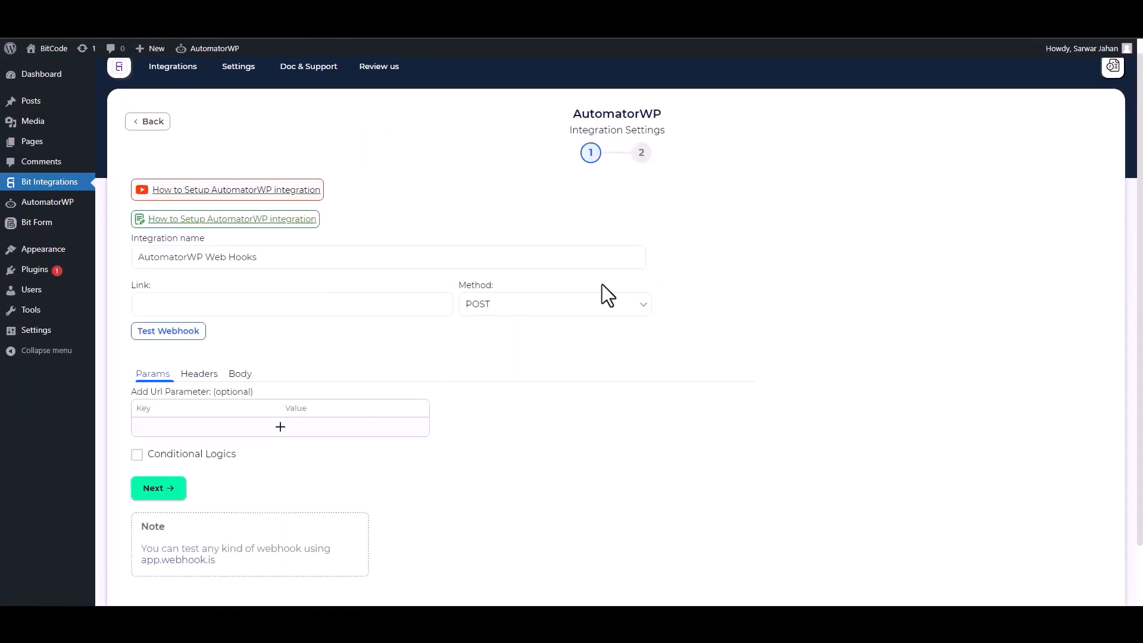
pyautogui.click(365, 304)
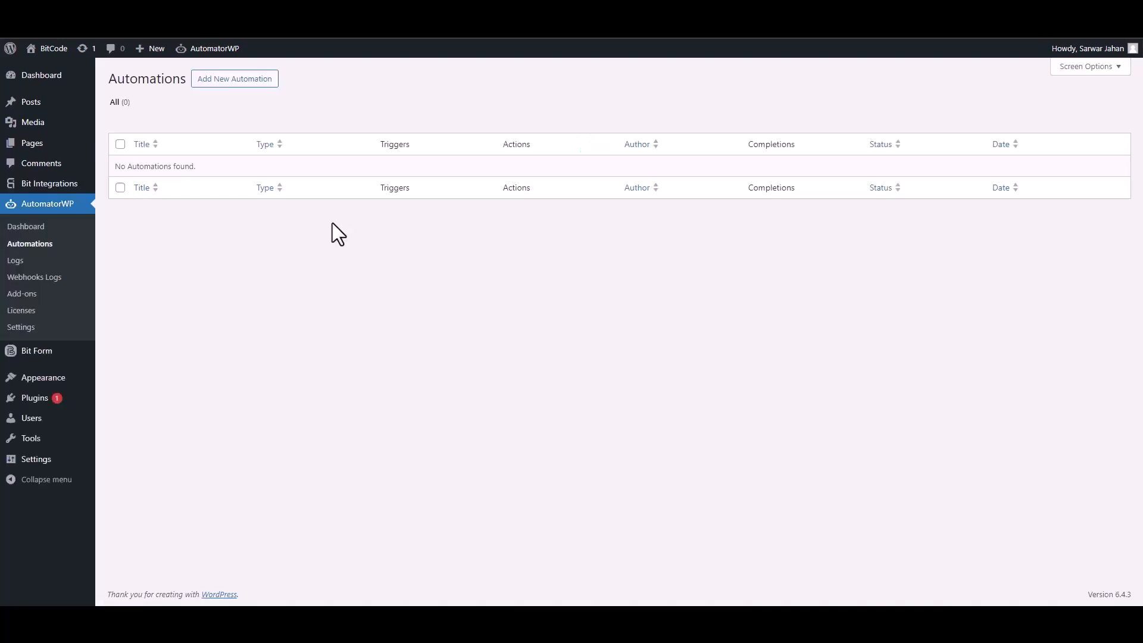
# Create a new Anonymous automation in AutomatorWP.
pyautogui.click(238, 83)
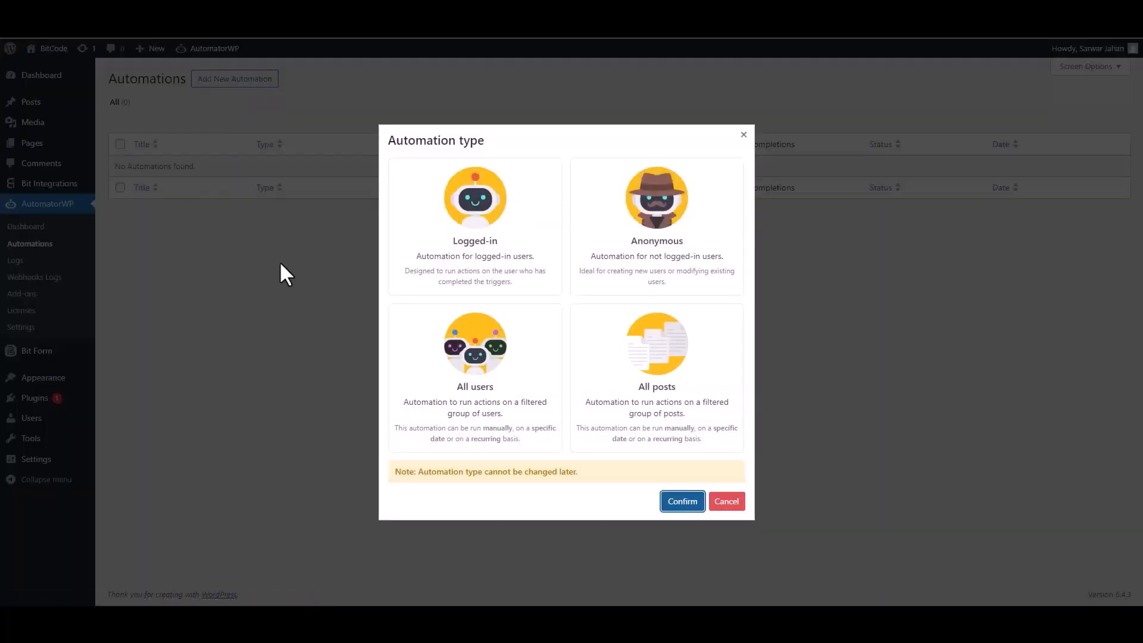
pyautogui.click(685, 289)
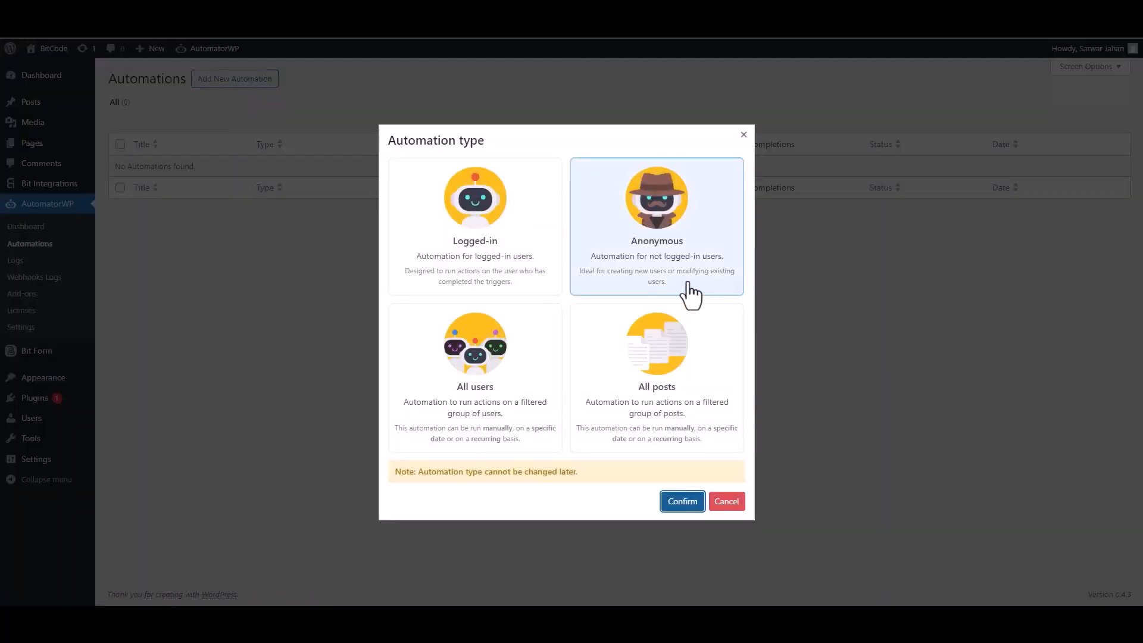
pyautogui.click(662, 266)
pyautogui.click(683, 502)
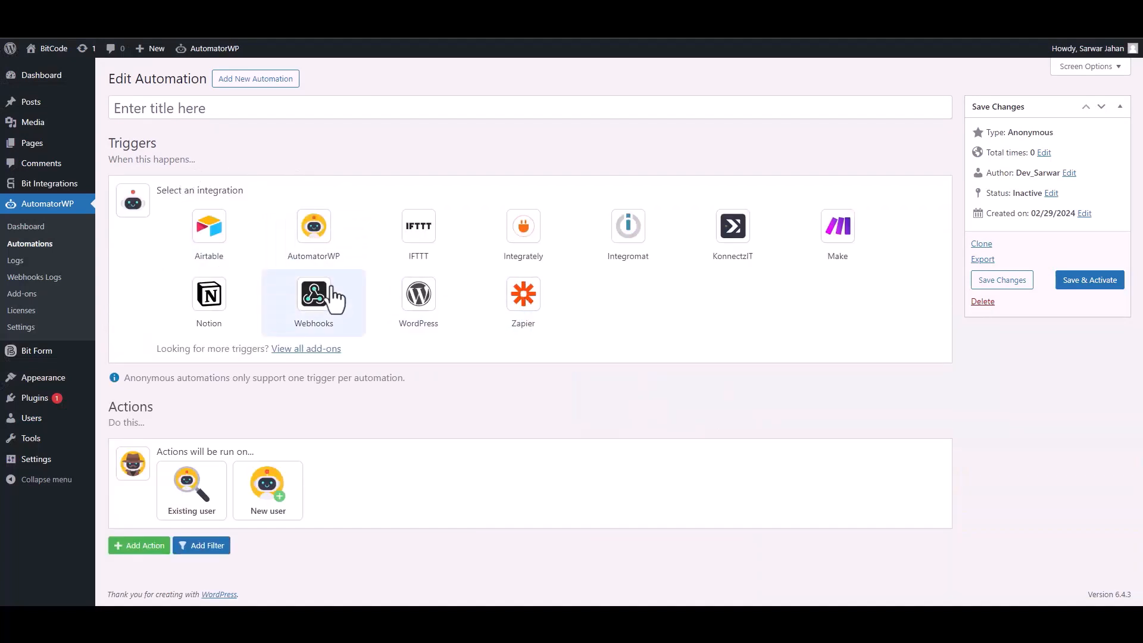
# Add a Webhooks 'Receive data from webhook' trigger, copy its URL, and wait for samples.
pyautogui.click(325, 310)
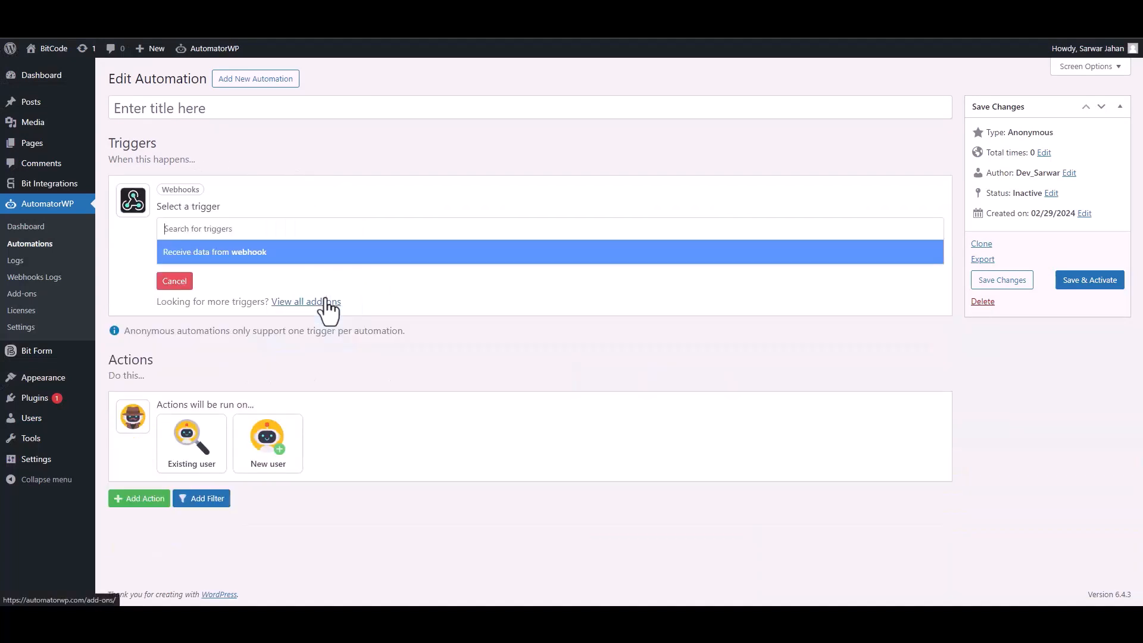
pyautogui.click(218, 256)
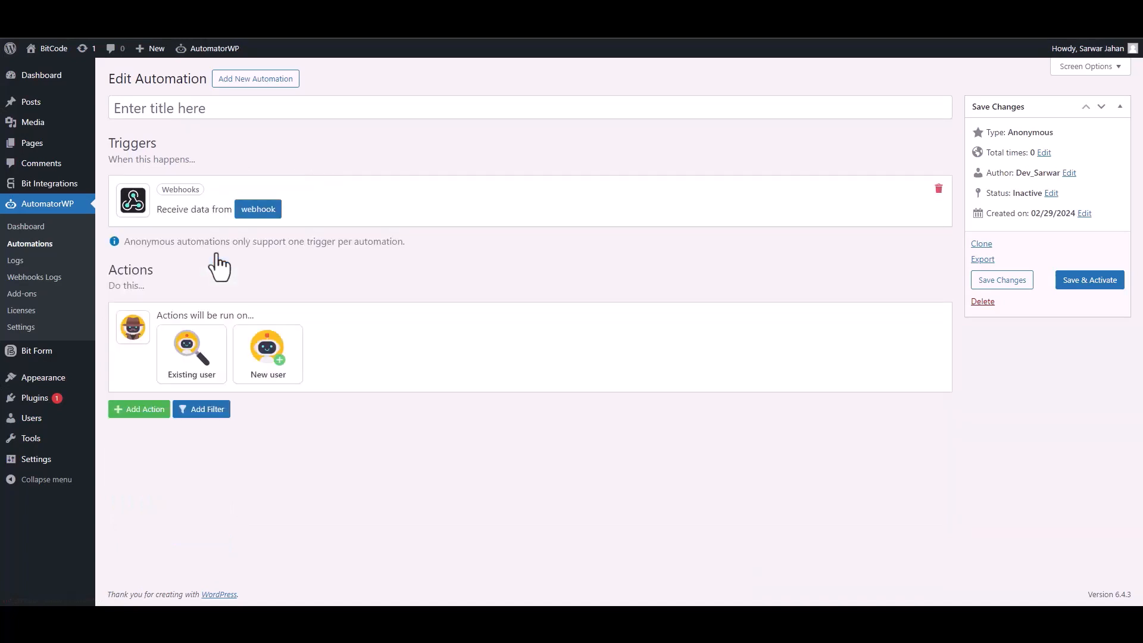
pyautogui.click(253, 213)
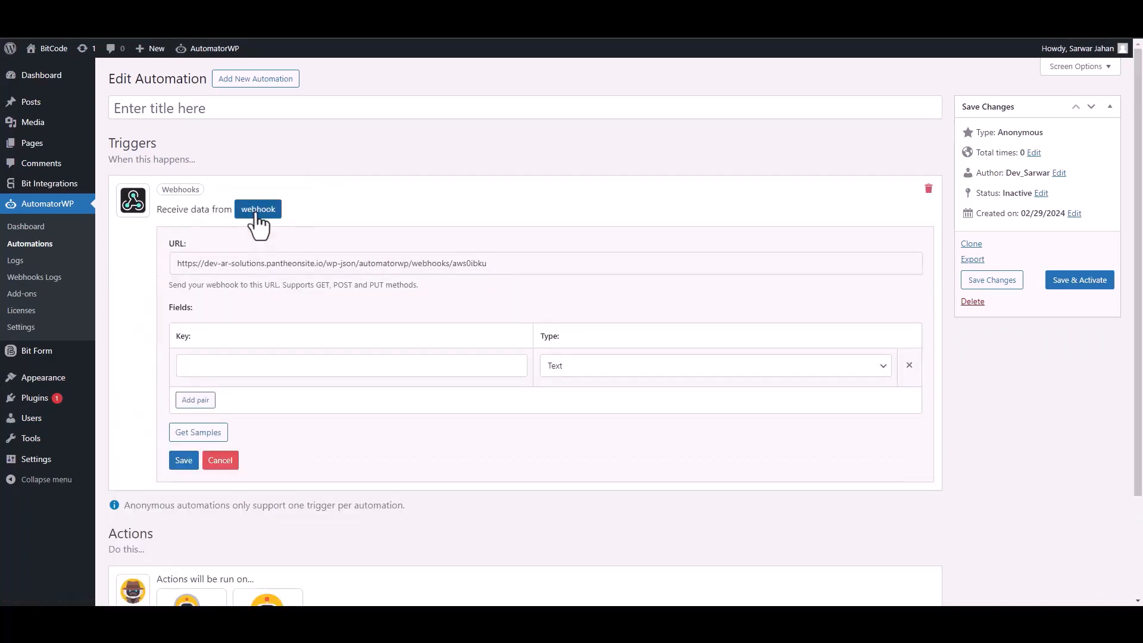
pyautogui.tripleClick(254, 263)
pyautogui.hotkey('ctrl', 'c')
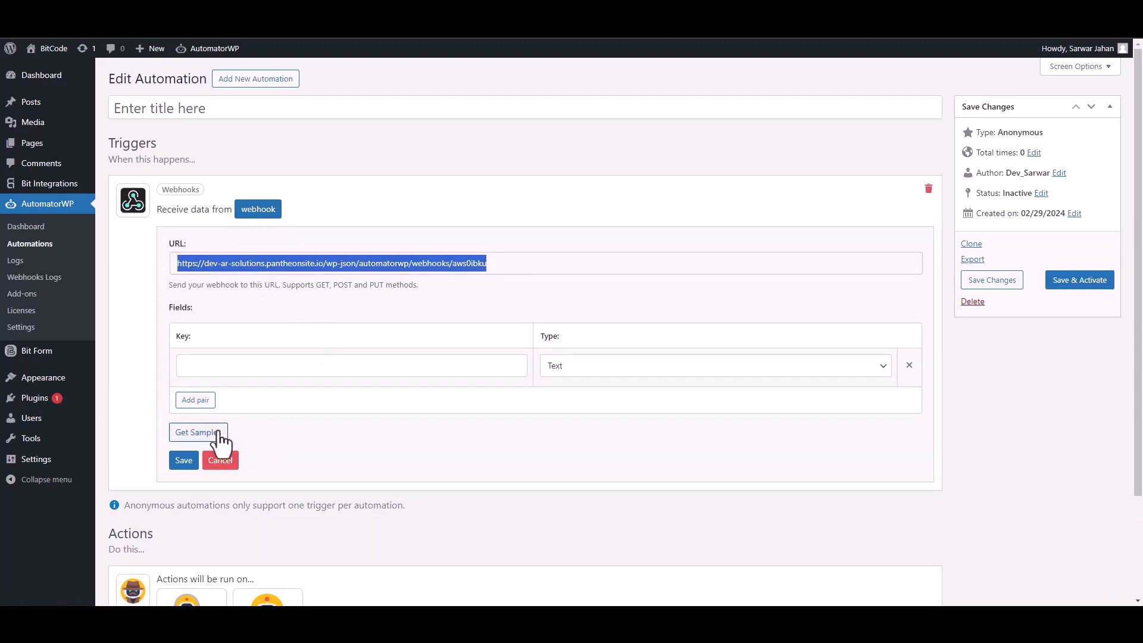
pyautogui.click(197, 433)
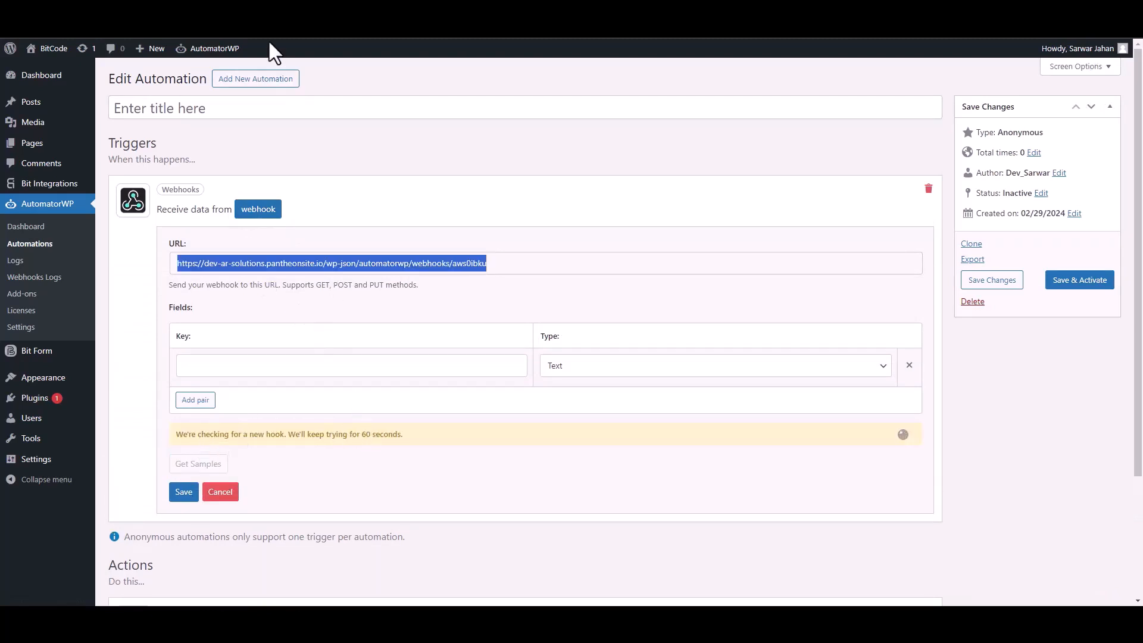
pyautogui.hotkey('ctrl', 'shift', 'Tab')
# Paste the AutomatorWP webhook URL into Link and send all form data as application/json.
pyautogui.click(207, 302)
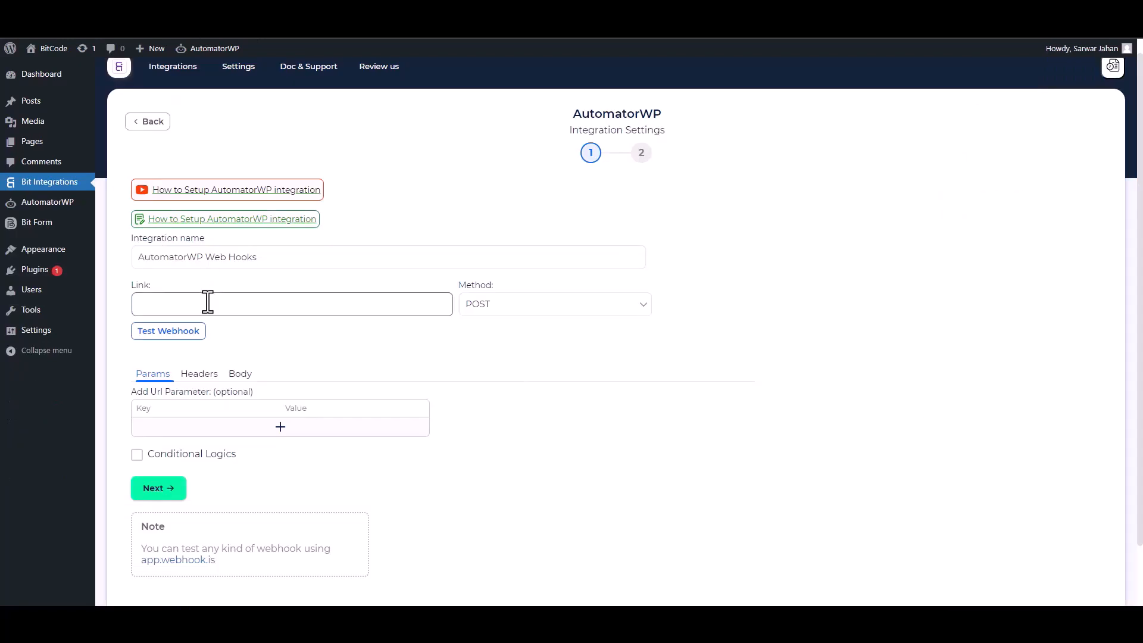
pyautogui.hotkey('ctrl', 'v')
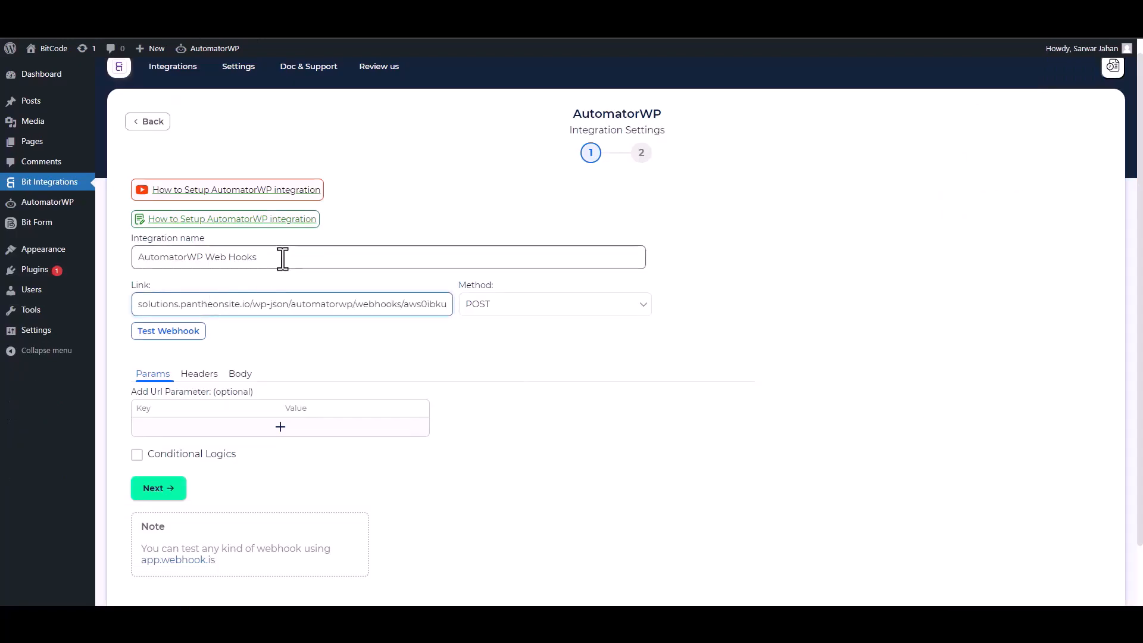
pyautogui.click(242, 375)
pyautogui.click(138, 406)
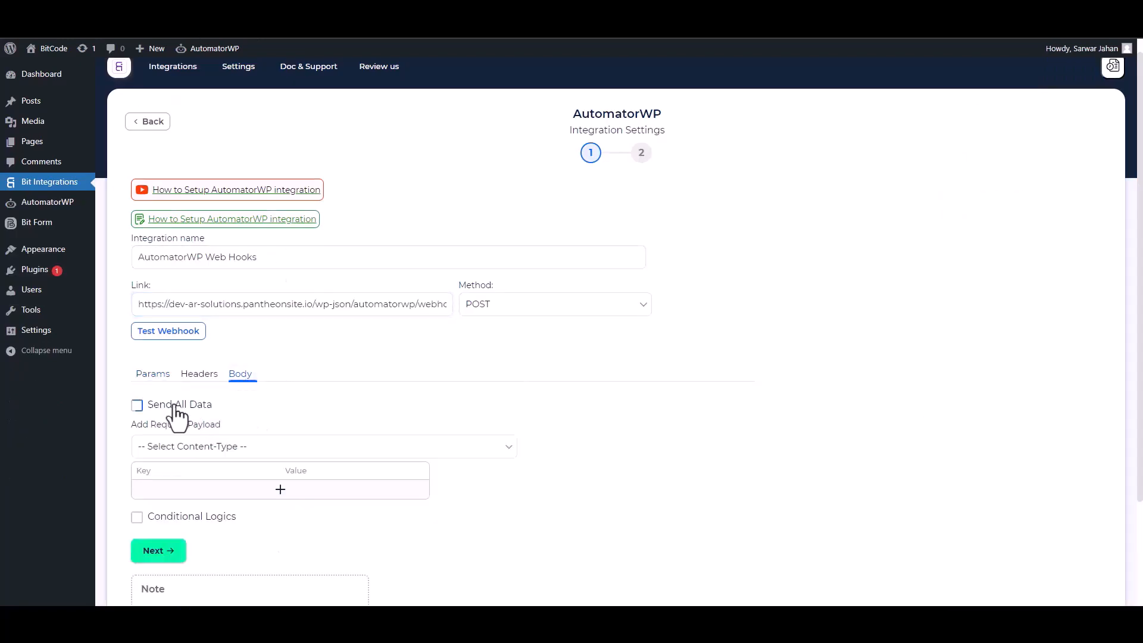
pyautogui.click(295, 447)
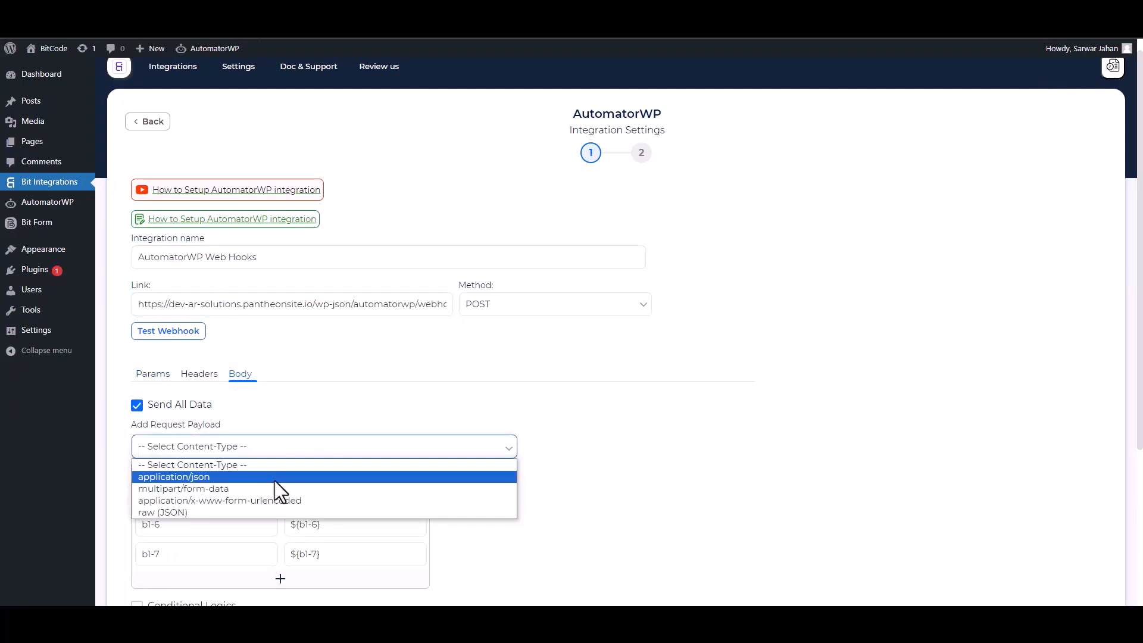
pyautogui.click(219, 477)
# Rename the body keys to Email and Name and delete the Phone row.
pyautogui.scroll(-2, 1134, 331)
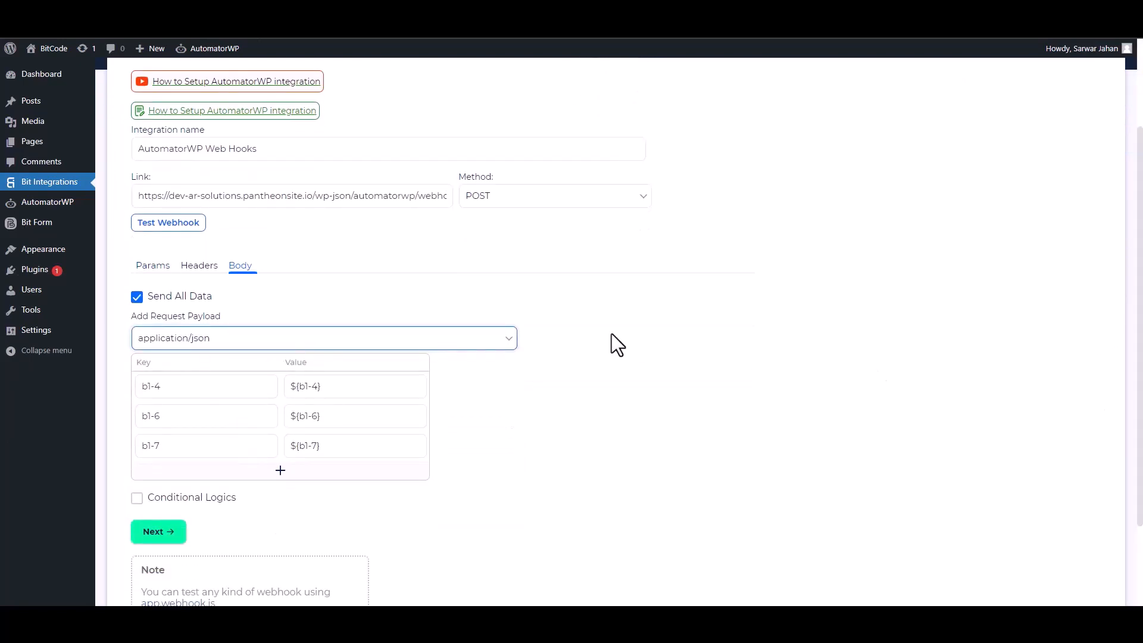
pyautogui.click(222, 395)
pyautogui.tripleClick(223, 395)
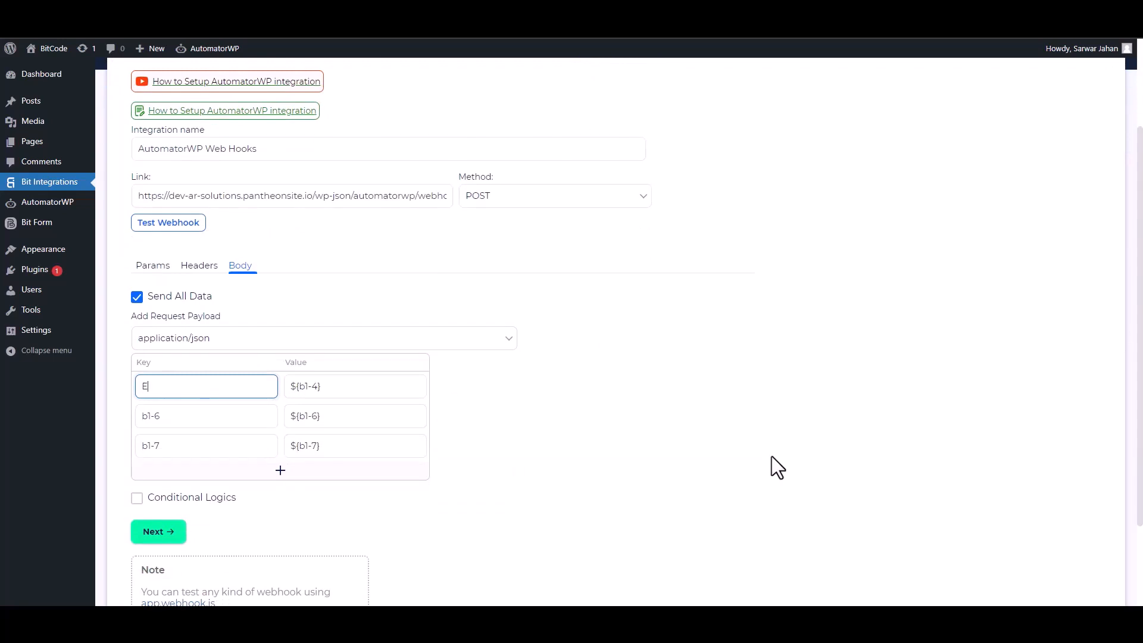
pyautogui.tripleClick(232, 411)
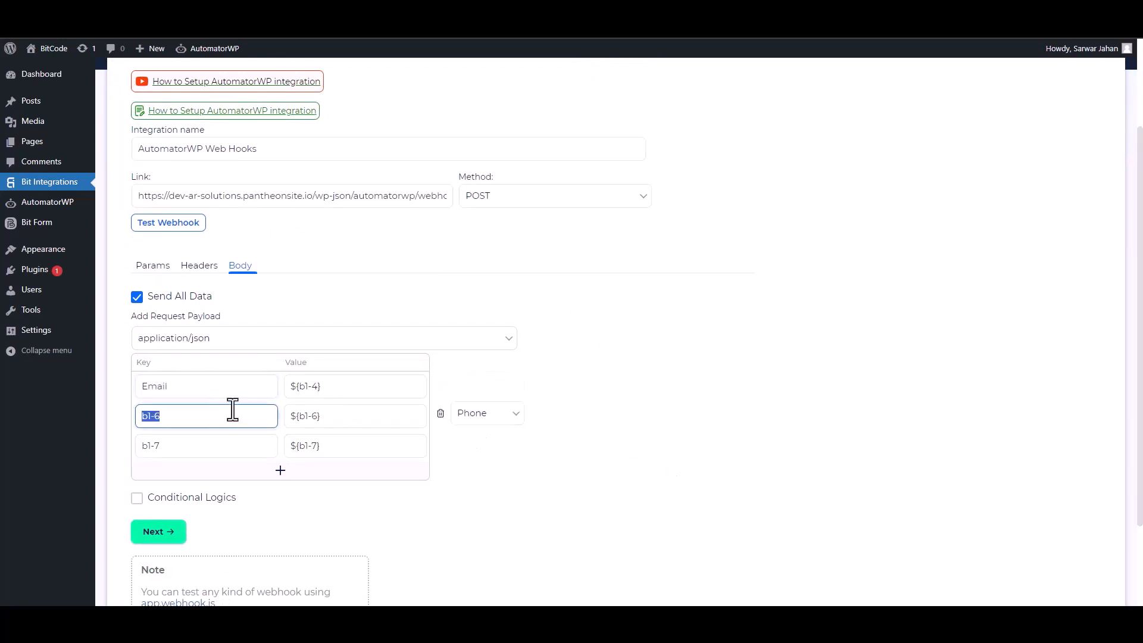
pyautogui.click(441, 416)
pyautogui.tripleClick(197, 415)
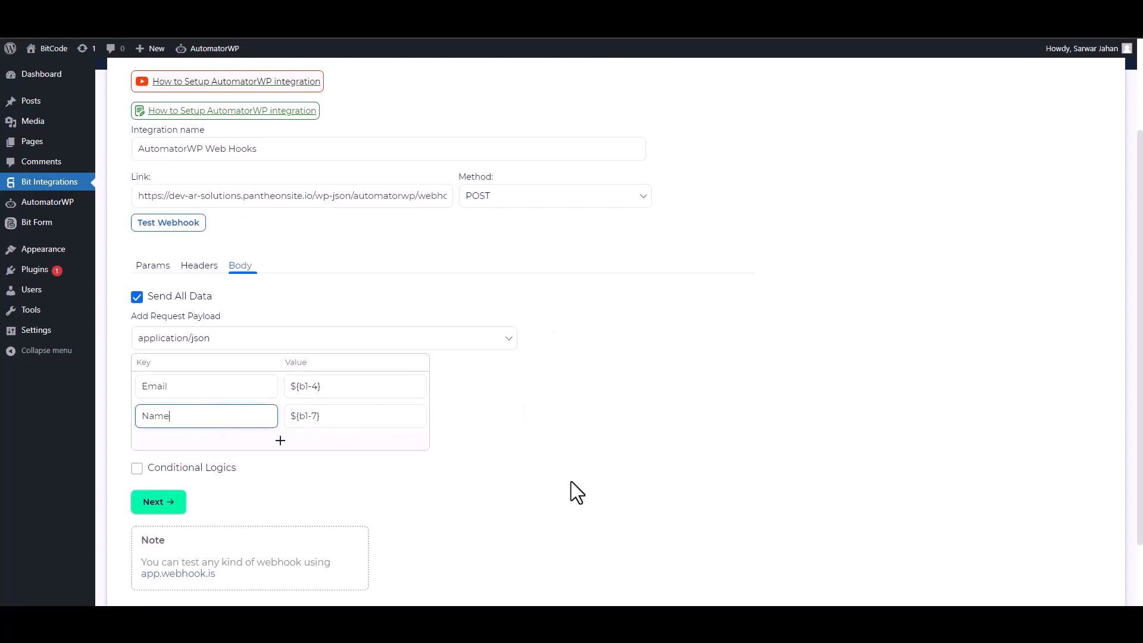
pyautogui.write('Name')
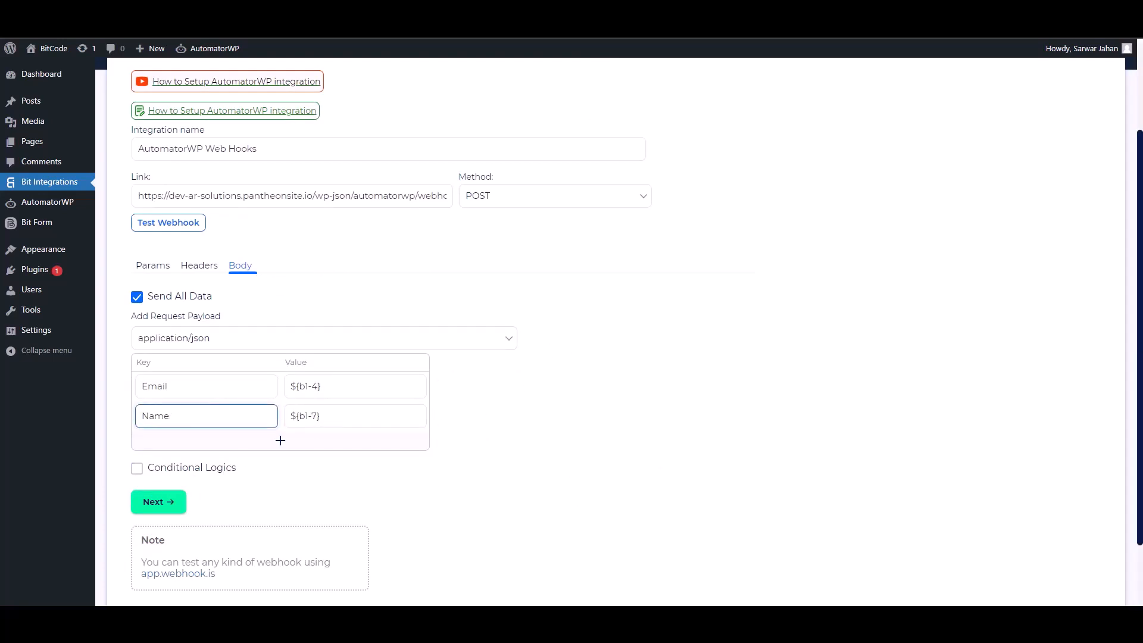
# Leave conditional logic off, send a test webhook, and finish and save the integration.
pyautogui.scroll(-2, 275, 373)
pyautogui.click(135, 385)
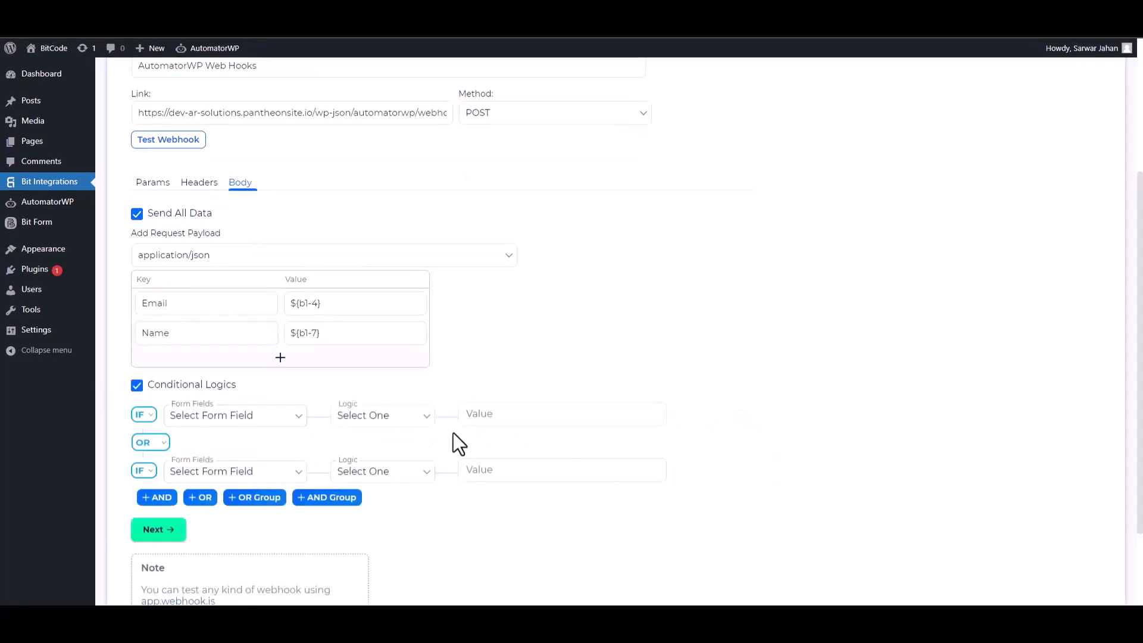
pyautogui.click(136, 386)
pyautogui.scroll(1, 158, 297)
pyautogui.click(170, 210)
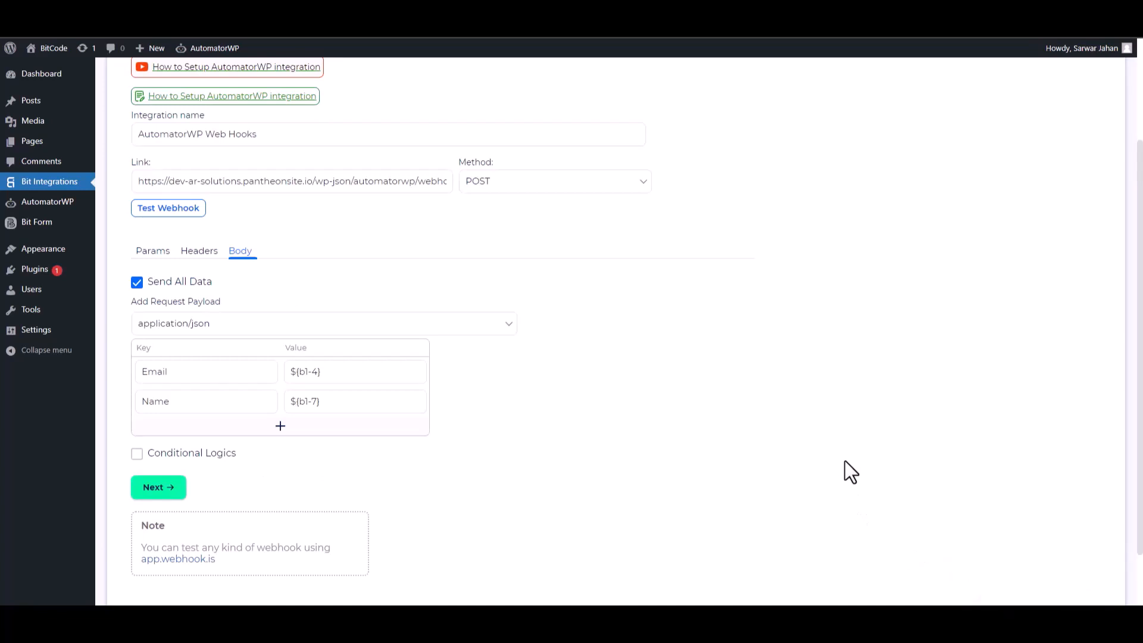
pyautogui.click(186, 490)
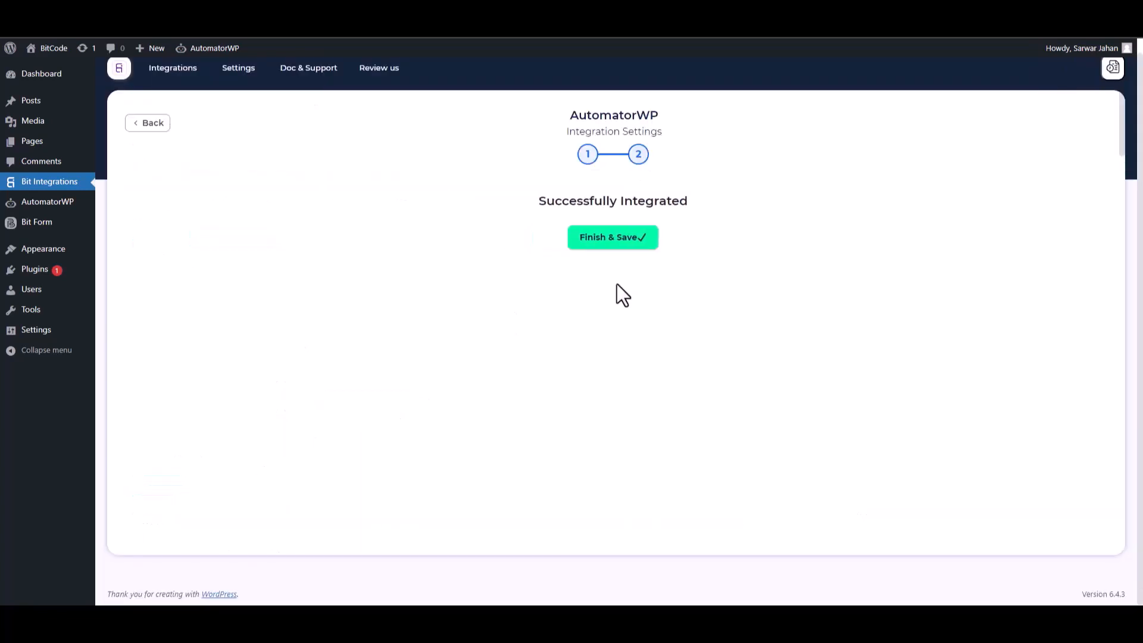
pyautogui.click(607, 239)
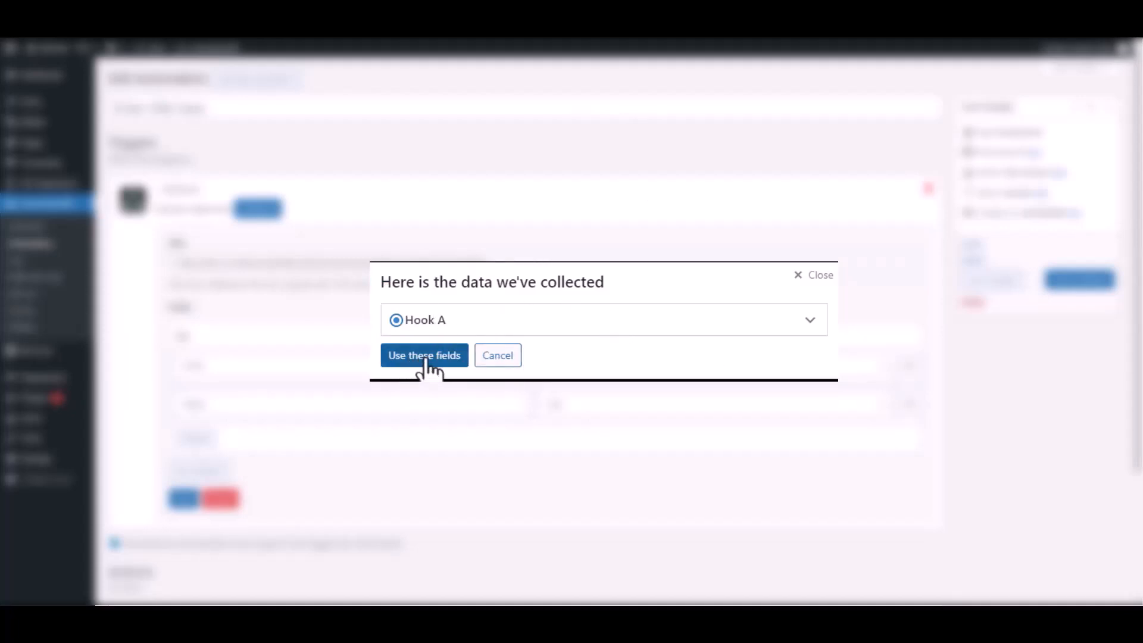
# Use the Email and Name fields from collected Hook A and save the webhook trigger.
pyautogui.click(808, 321)
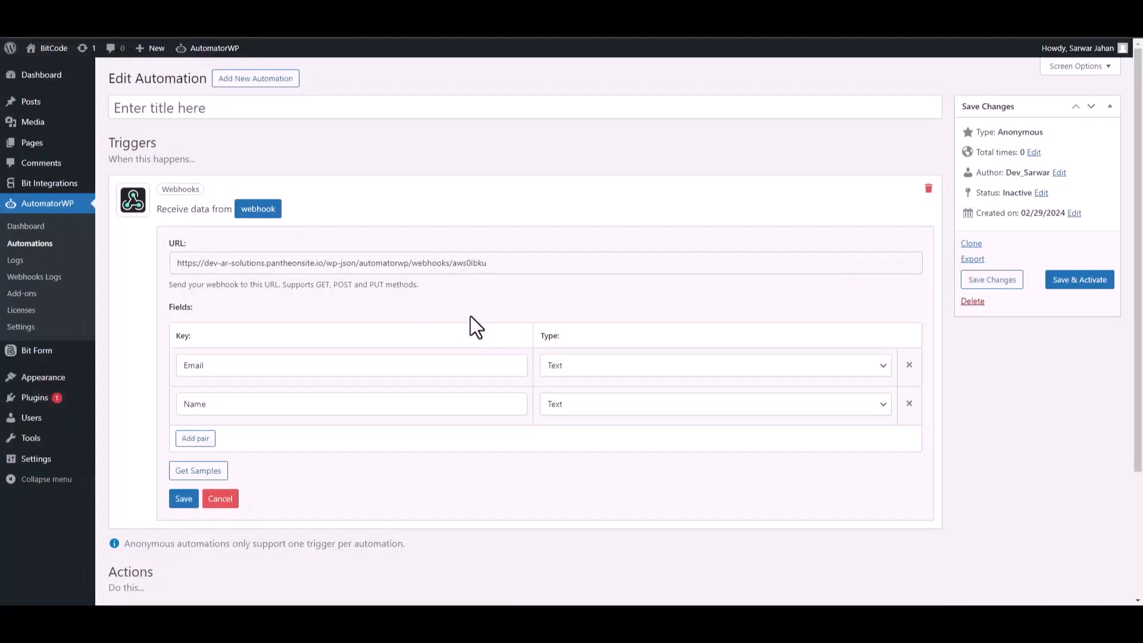
pyautogui.click(185, 500)
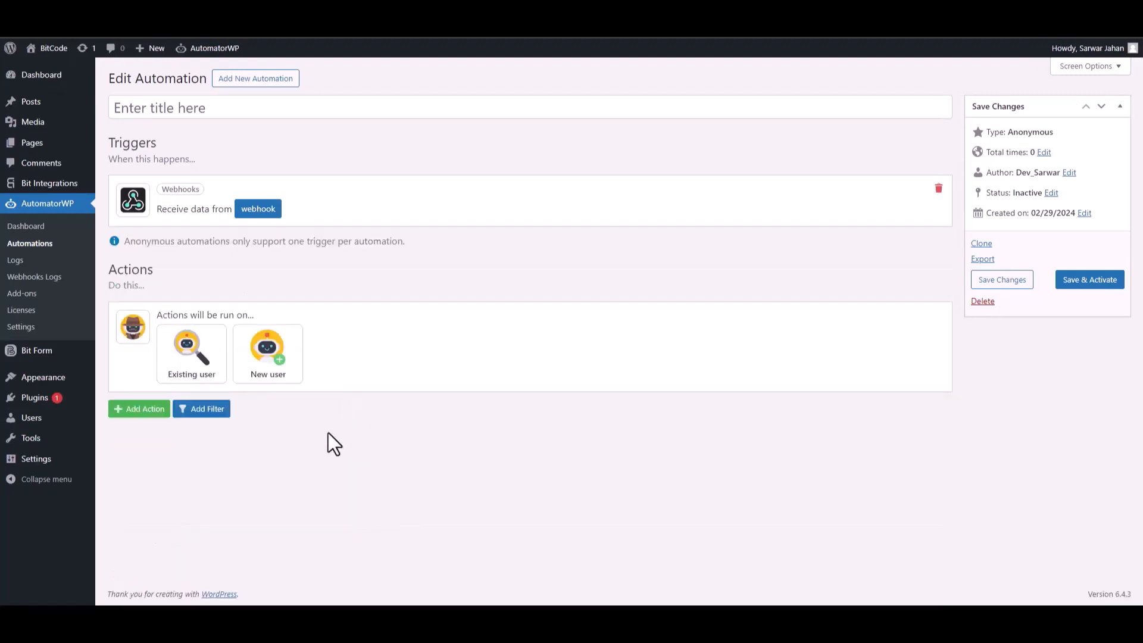
# Add a New user action with Username mapped to the webhook tag {45:Name}.
pyautogui.moveTo(184, 315); pyautogui.dragTo(247, 315)
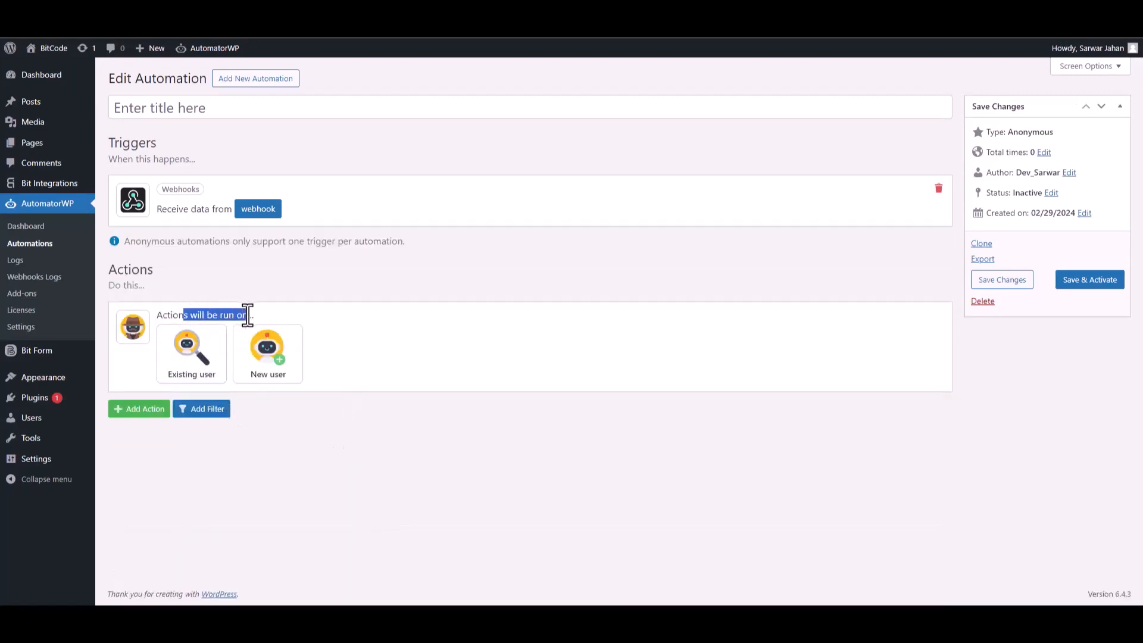
pyautogui.click(268, 384)
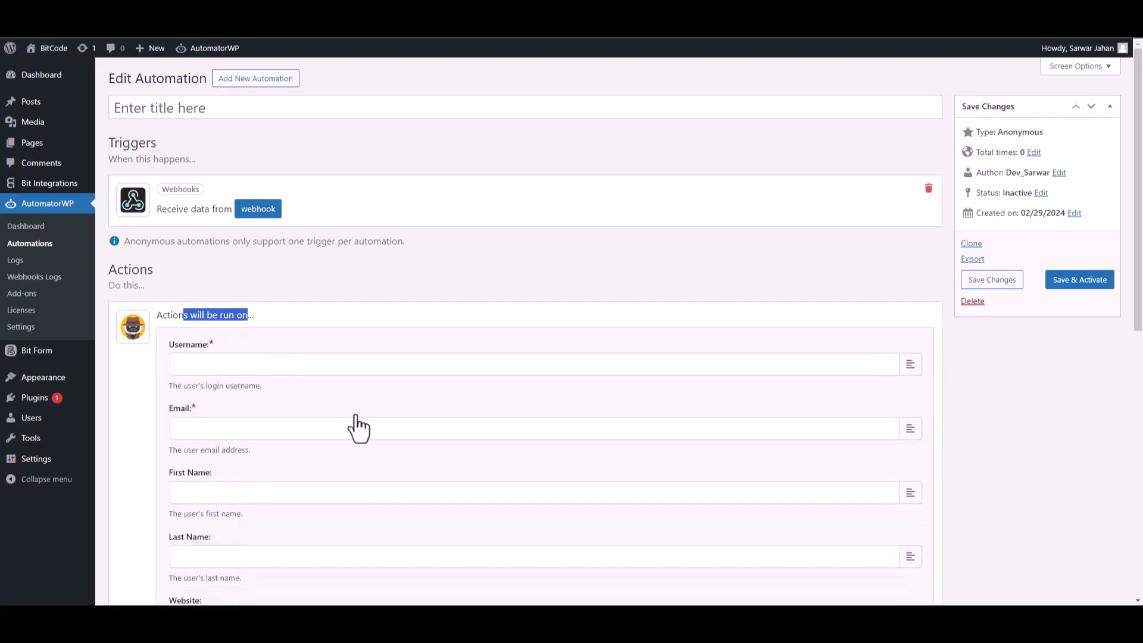
pyautogui.click(323, 330)
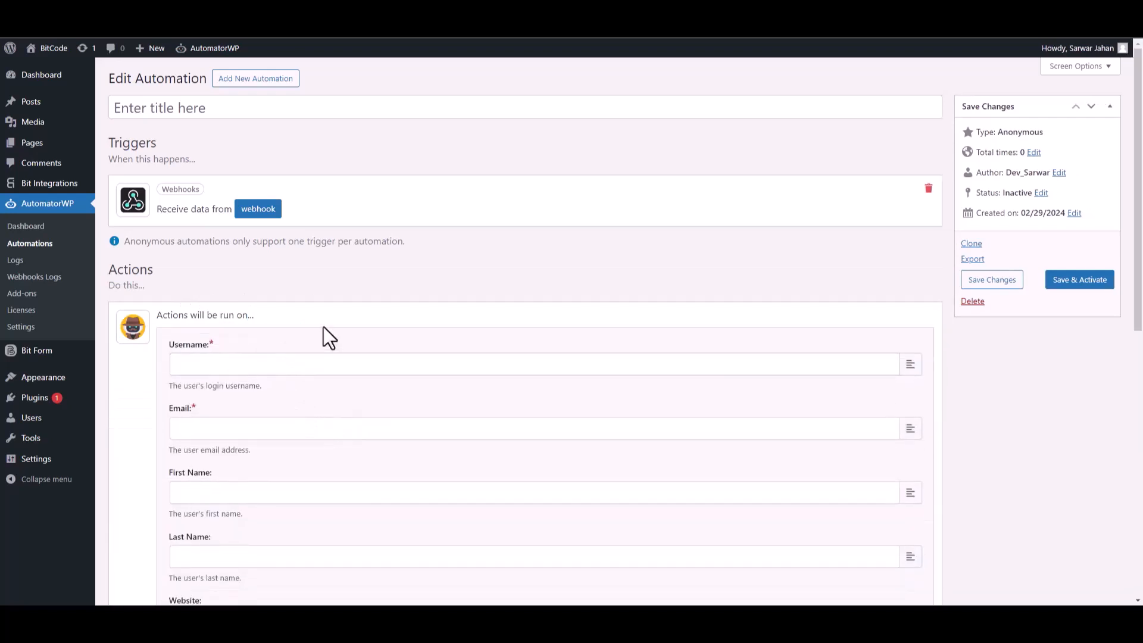
pyautogui.click(909, 369)
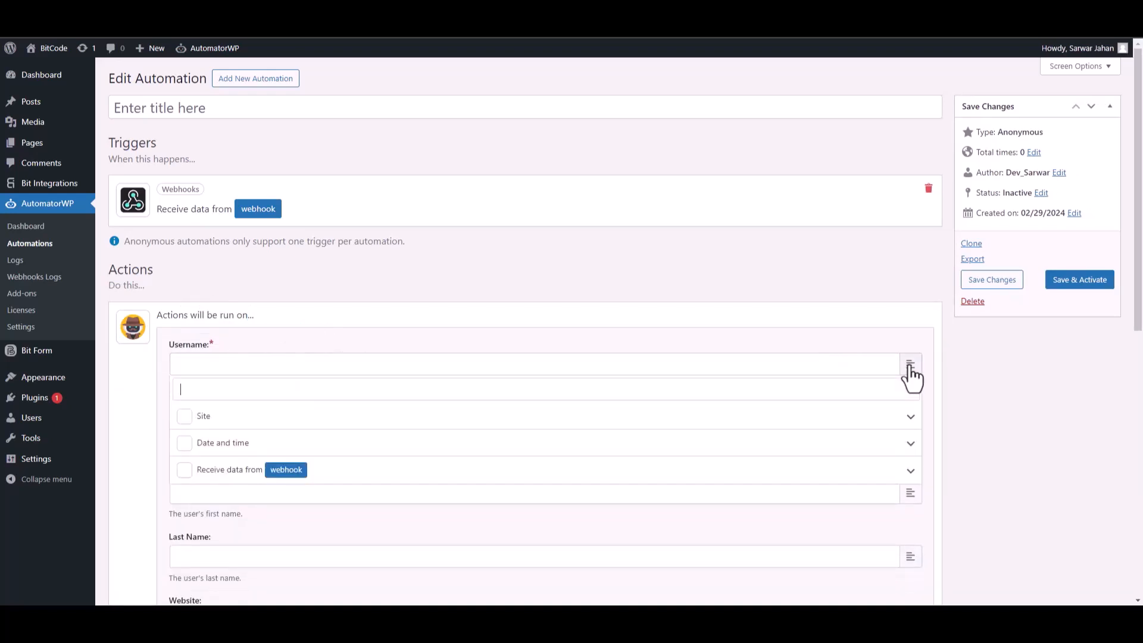
pyautogui.click(910, 475)
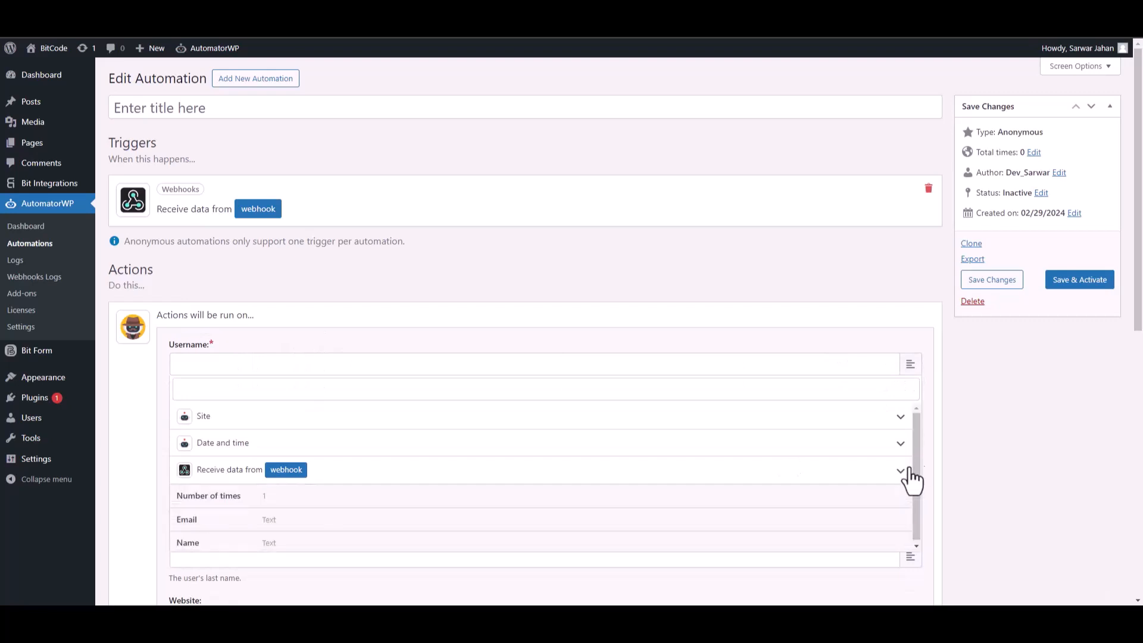
pyautogui.click(222, 540)
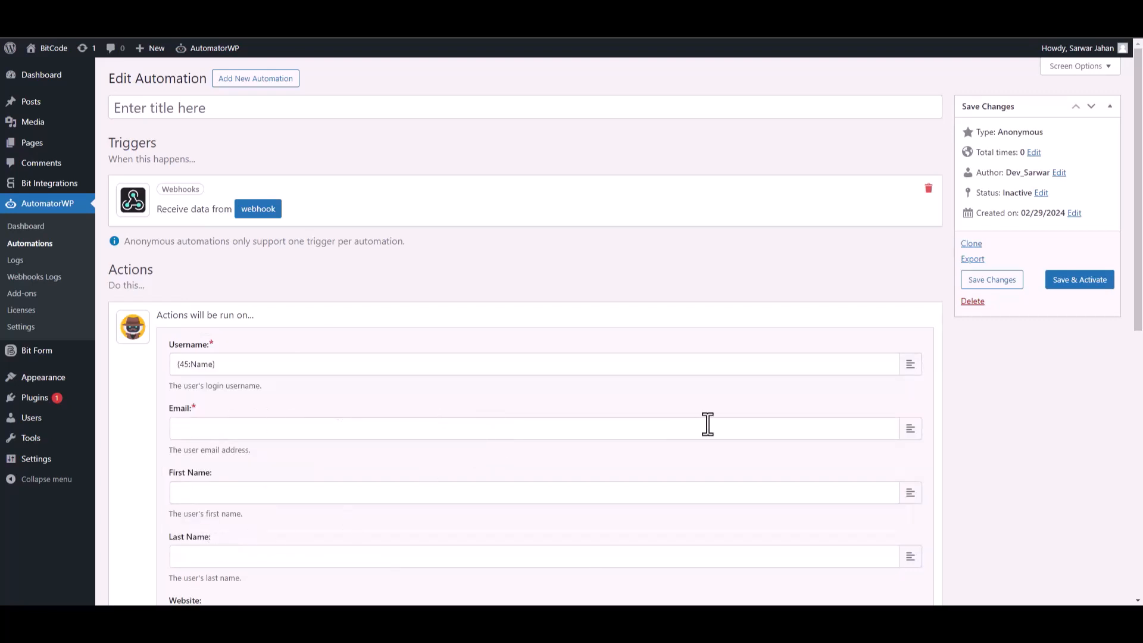
# Map the user's Email to the webhook tag {45:Email} and save the action.
pyautogui.click(910, 429)
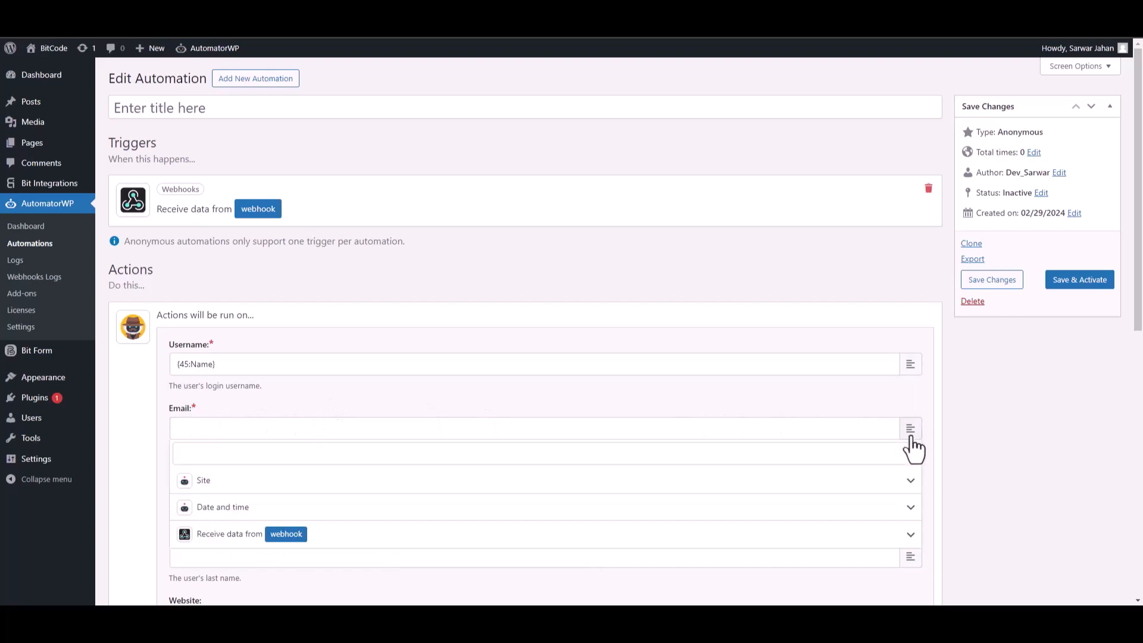
pyautogui.click(911, 537)
pyautogui.click(295, 585)
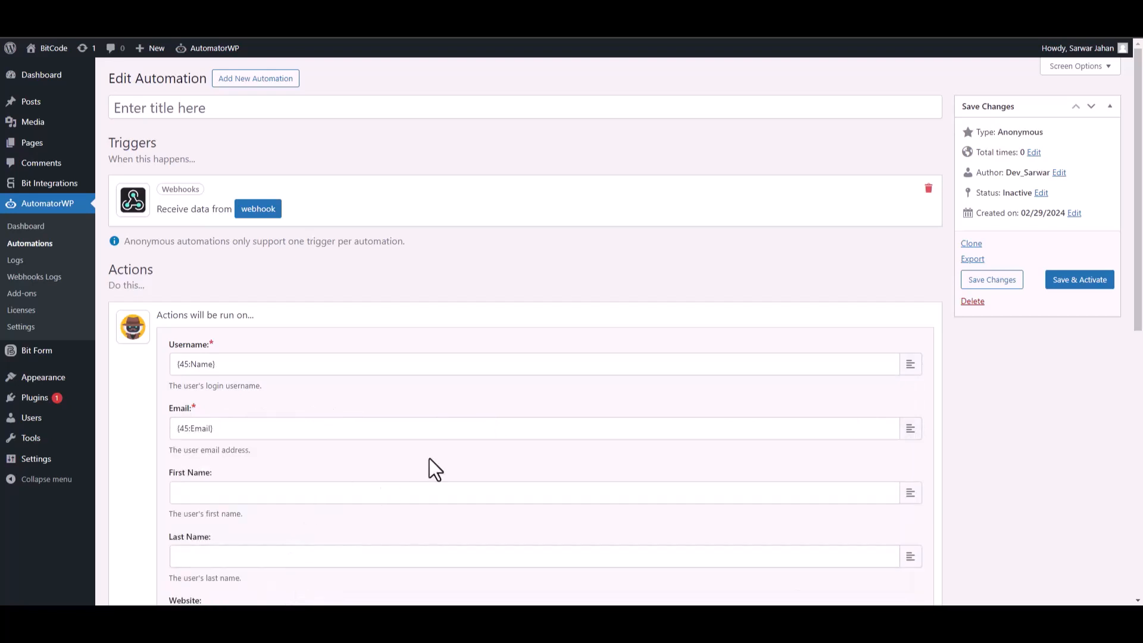
pyautogui.moveTo(1142, 272); pyautogui.dragTo(1141, 497)
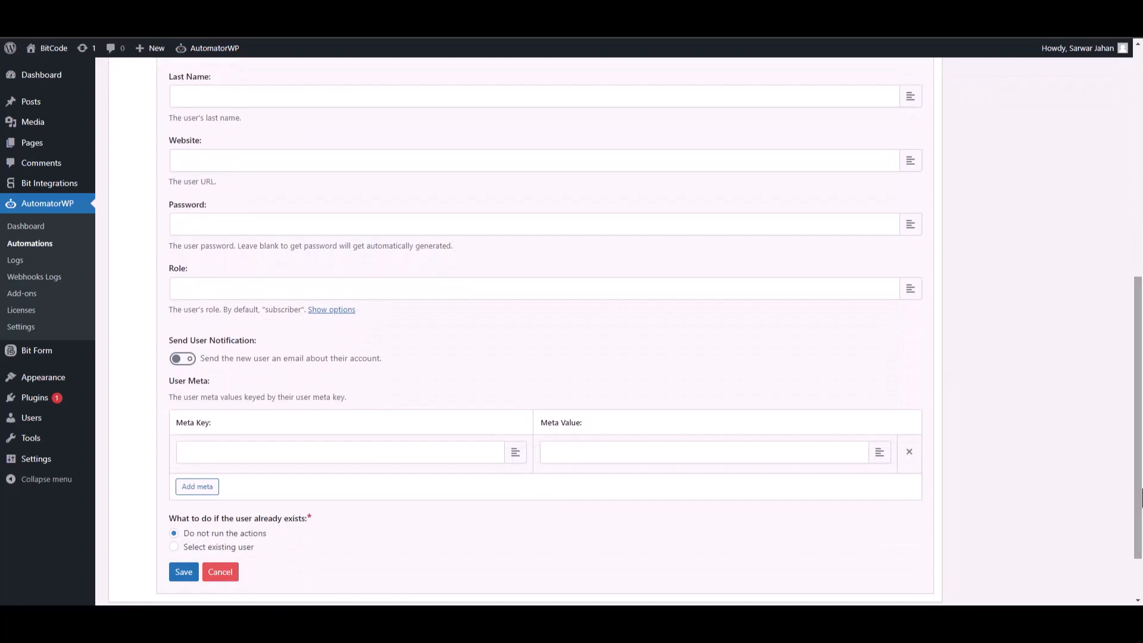
pyautogui.click(183, 572)
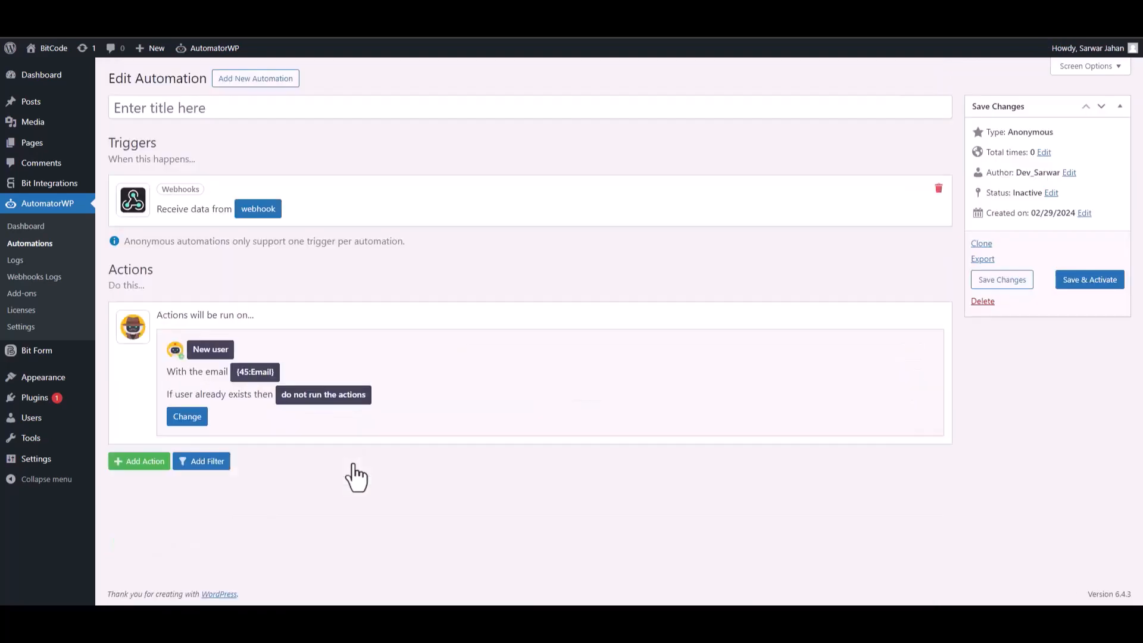
# Activate the automation, submit the site form as 'Bit Integrations' with number 444555666, and reload Users.
pyautogui.click(1080, 292)
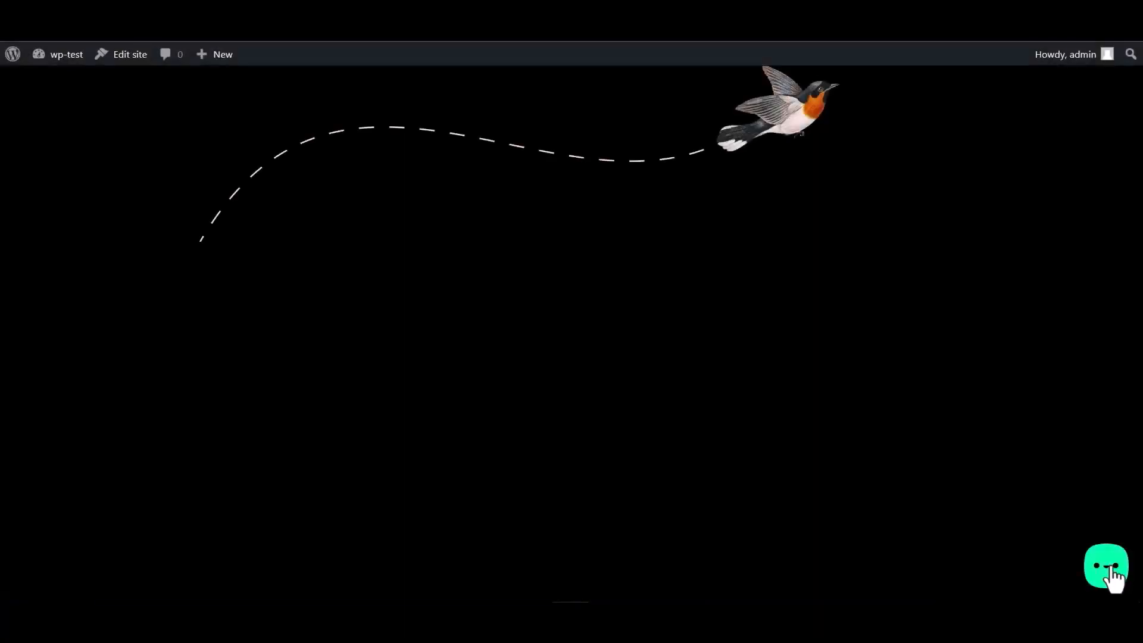
pyautogui.click(1112, 575)
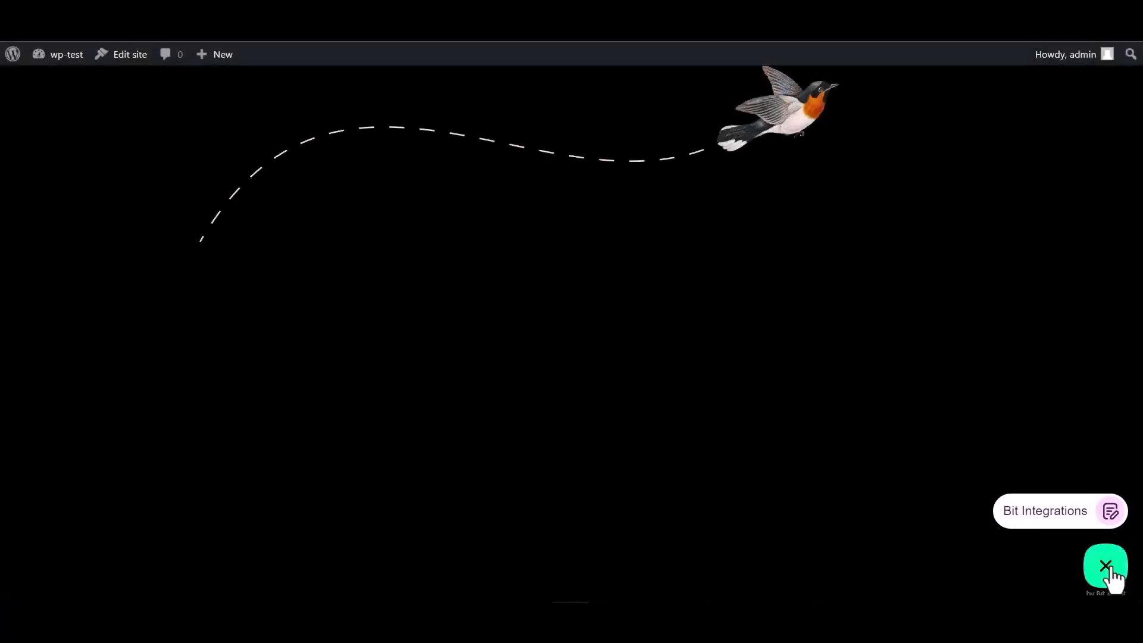
pyautogui.click(1039, 513)
pyautogui.click(951, 387)
pyautogui.write('Bit')
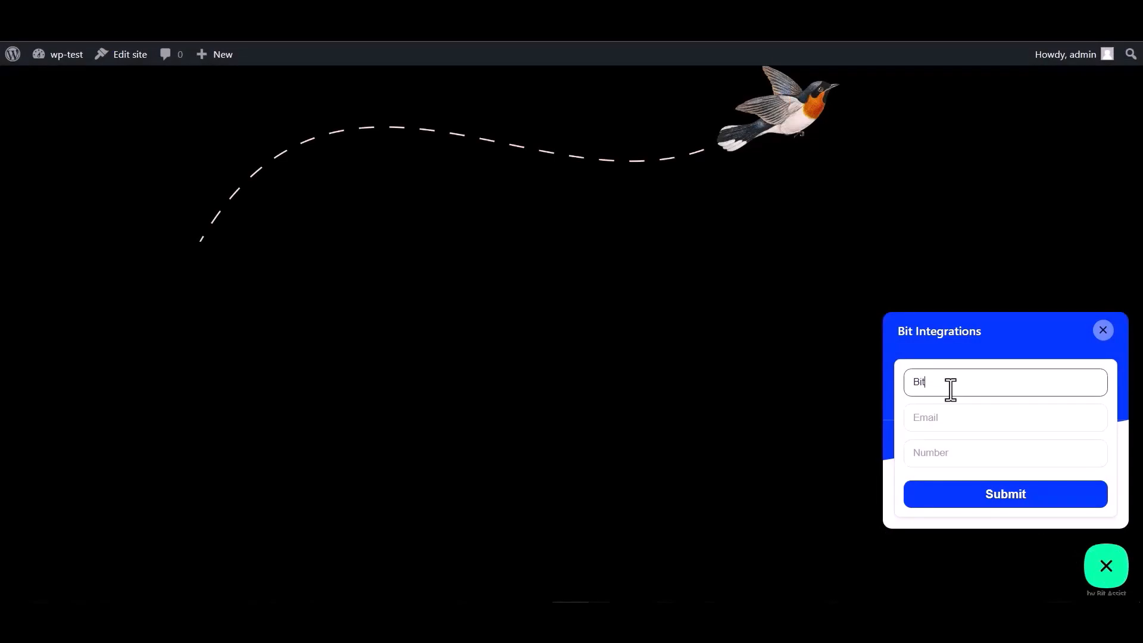
pyautogui.write(' Integrations')
pyautogui.click(956, 414)
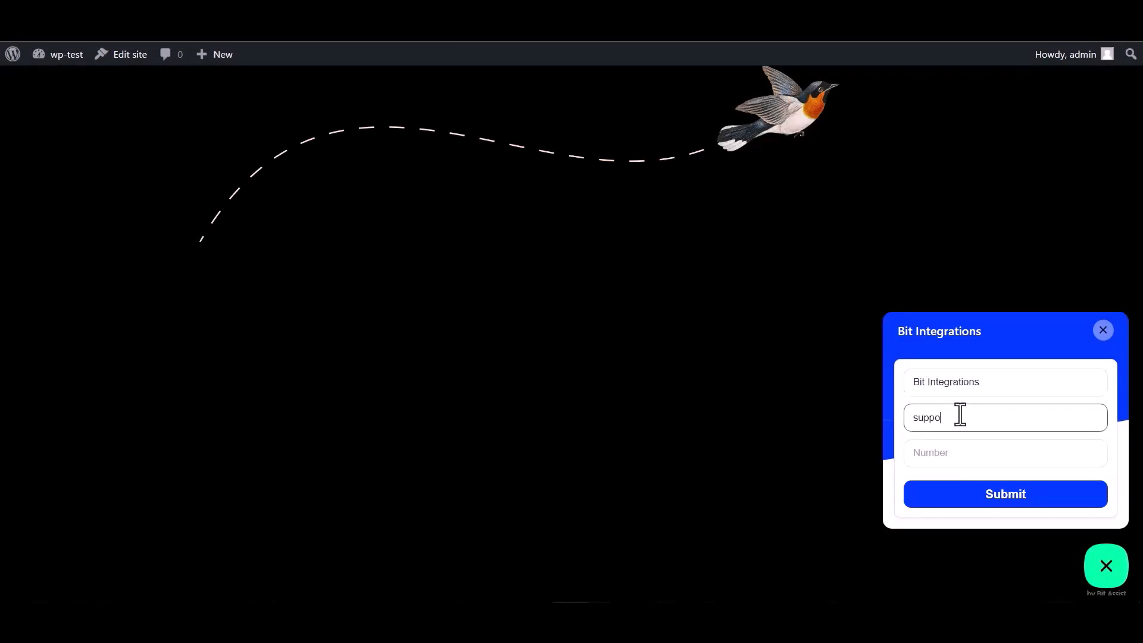
pyautogui.click(944, 448)
pyautogui.write('44')
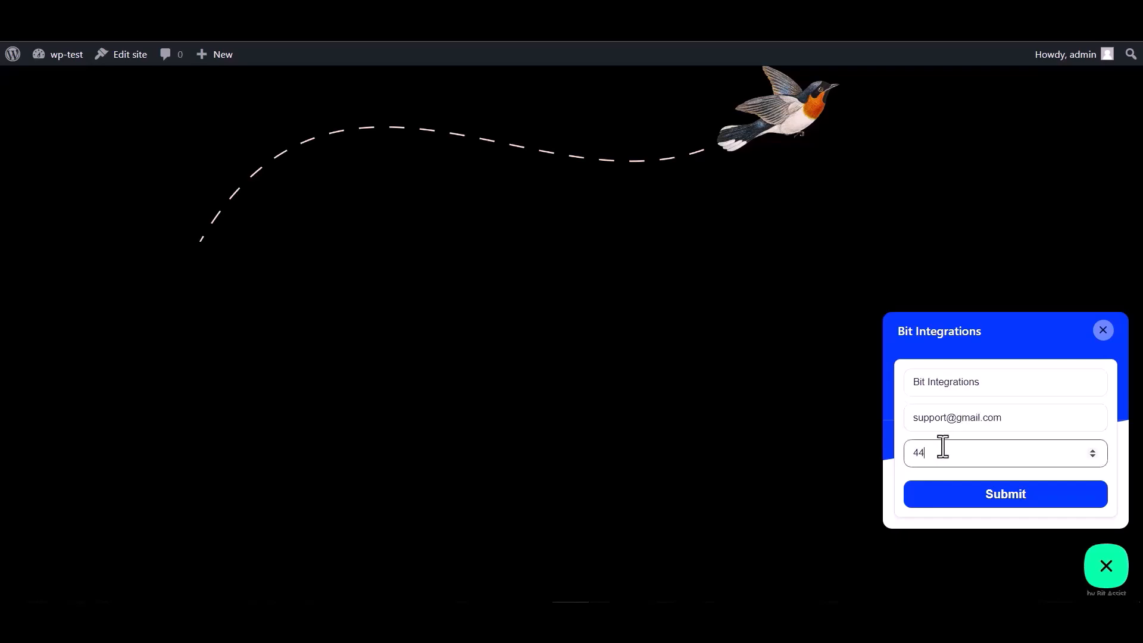
pyautogui.write('4555666')
pyautogui.click(1007, 499)
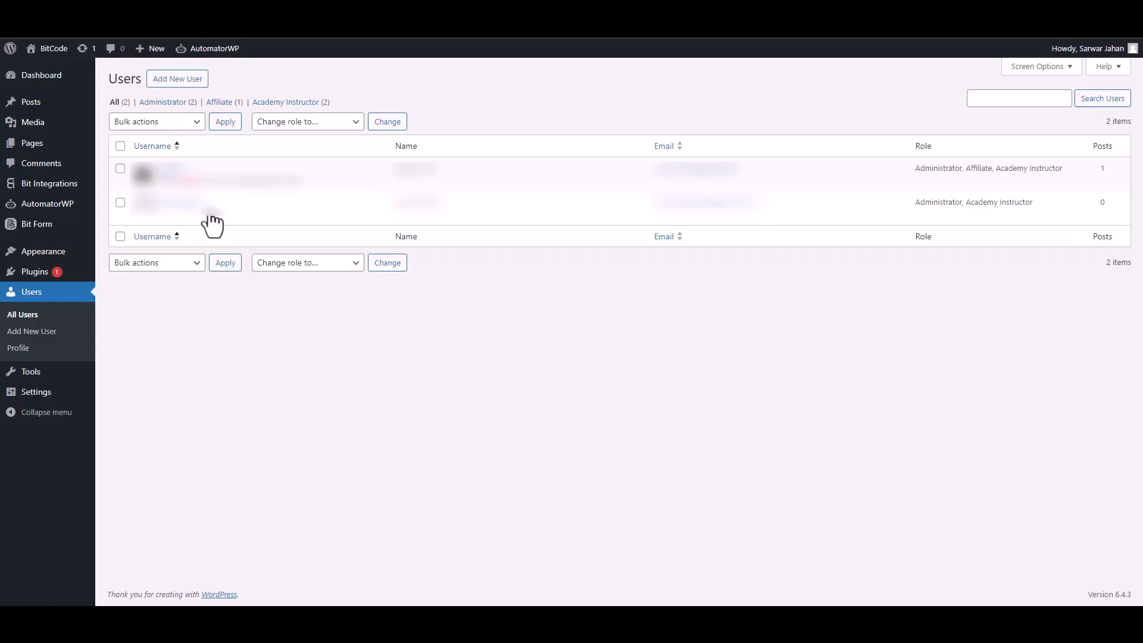
pyautogui.press('F5')
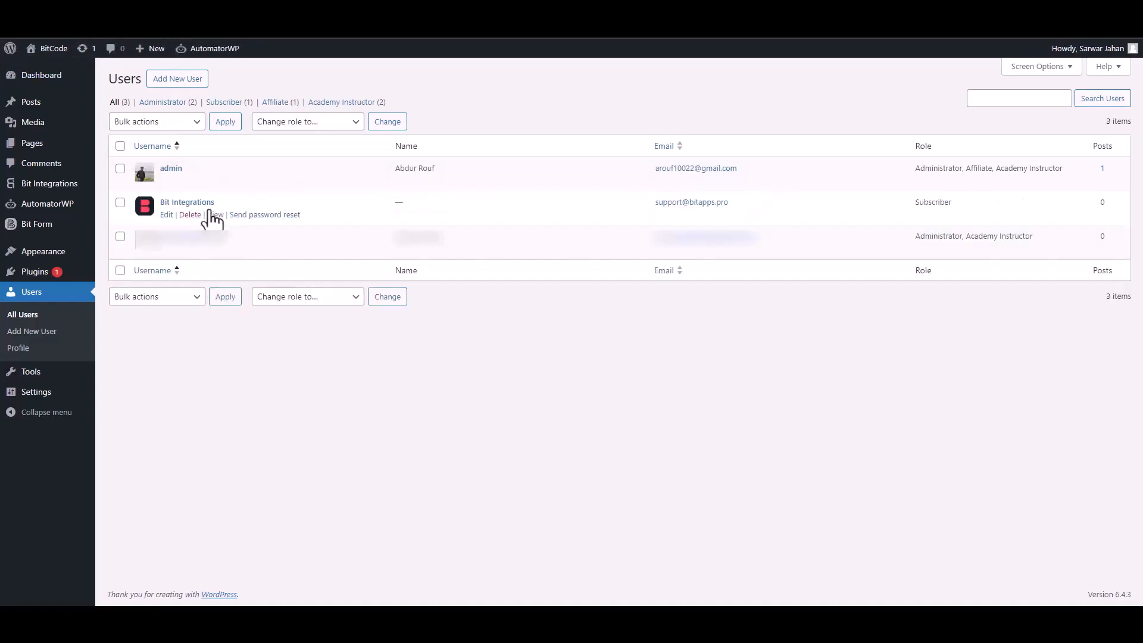